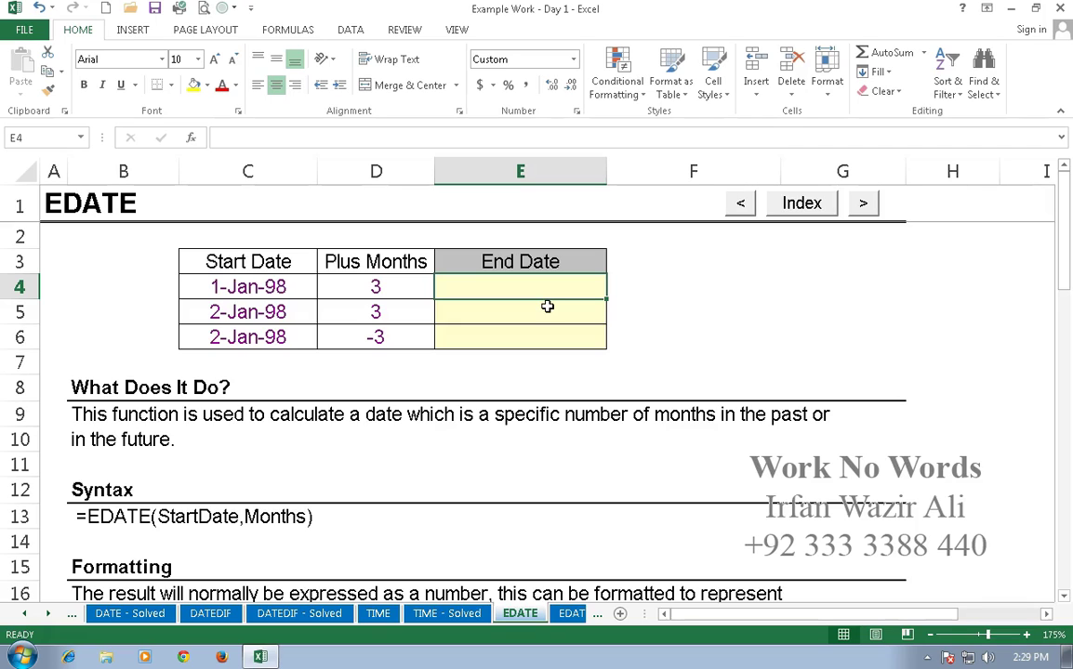
- Enter an EDATE formula in E4 using start date C4 and months D4
type("=edate")
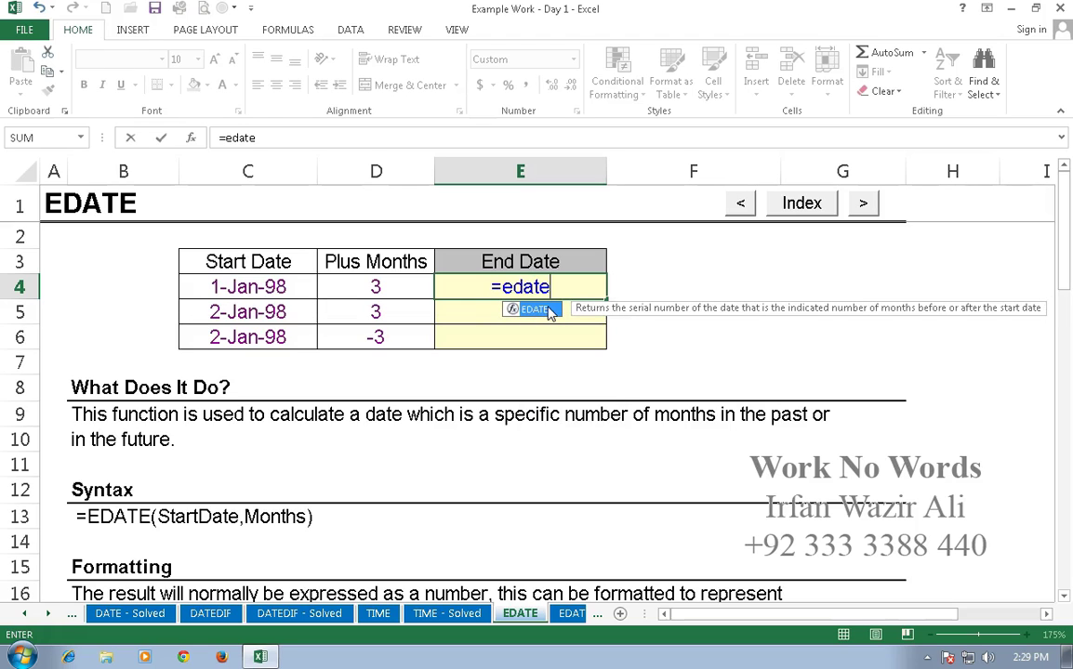
type("(")
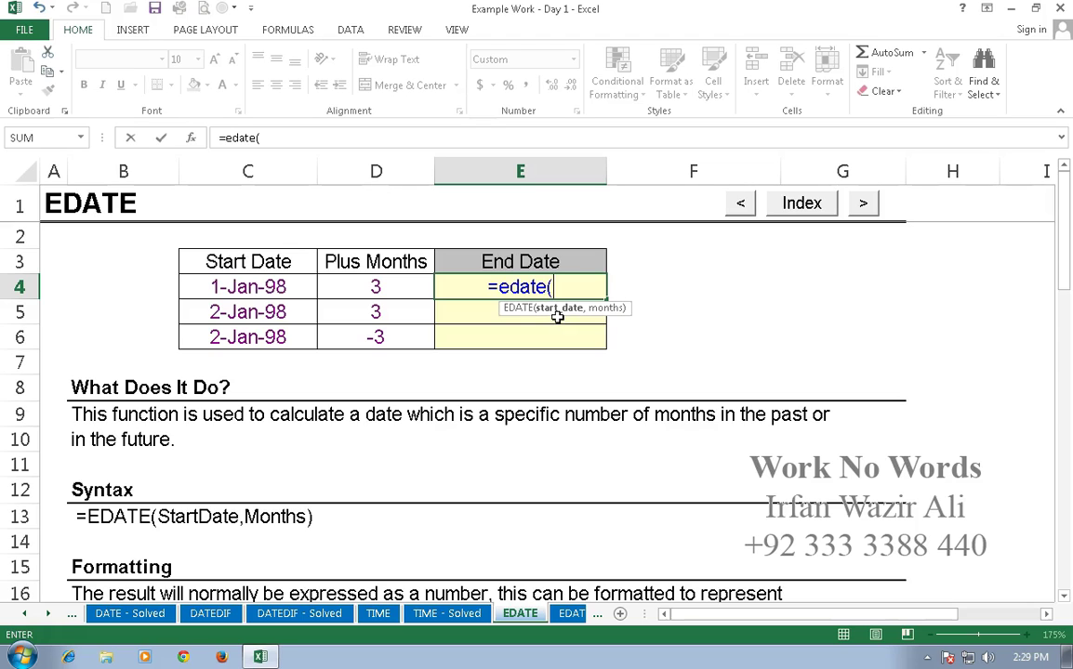
left_click(283, 288)
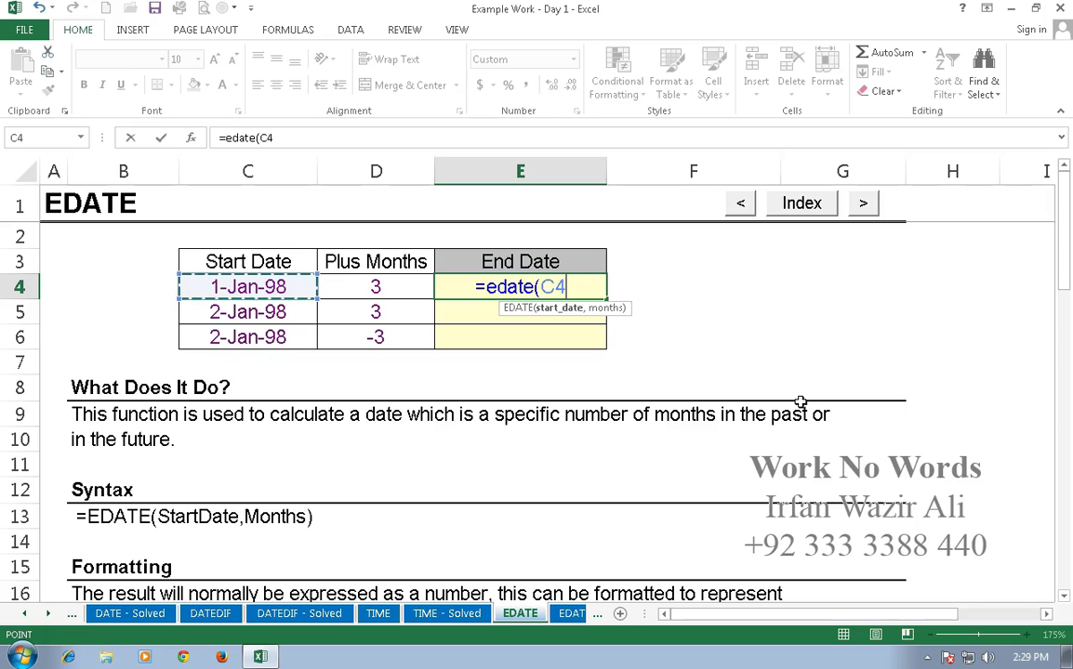
type(",")
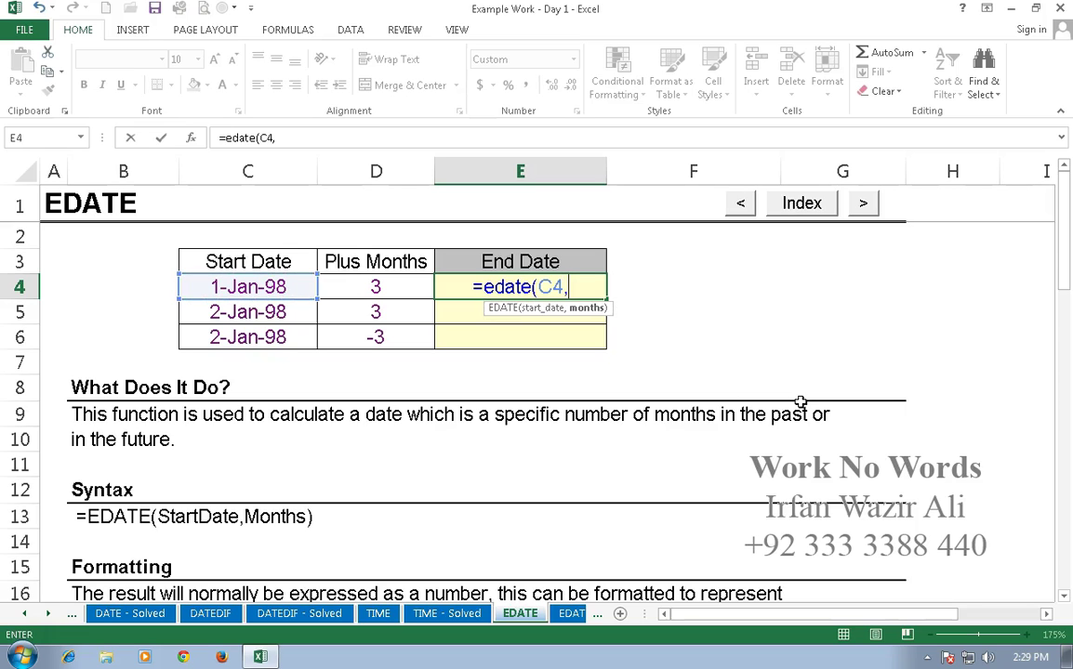
left_click(358, 287)
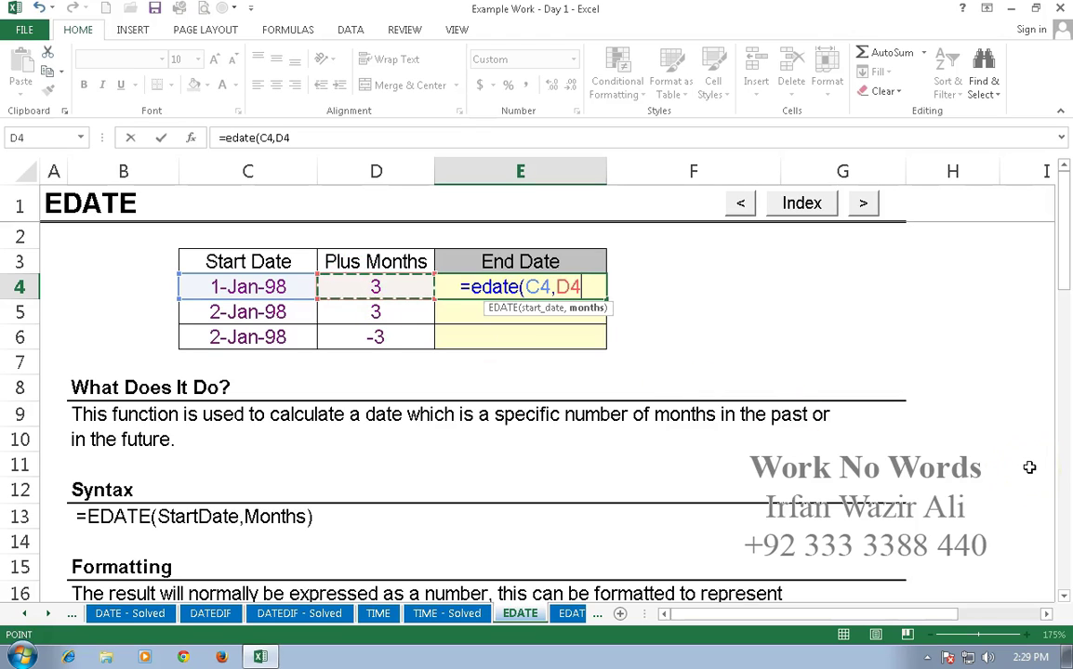
key("Return")
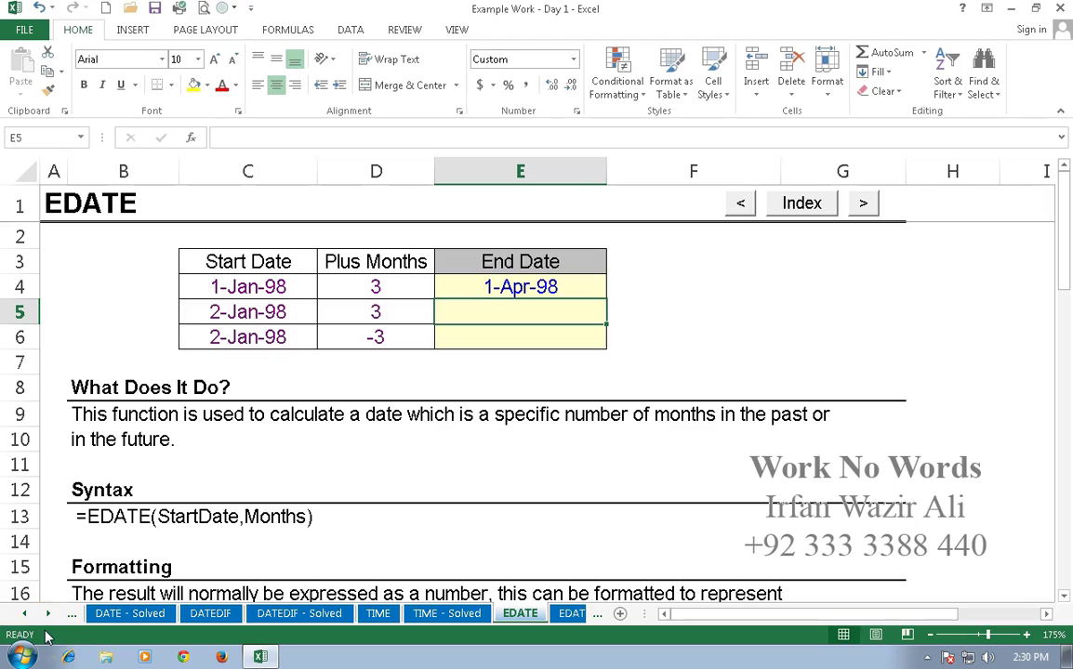
- Fill the End Date formula from E4 down to E5 and set the Plus Months value in D5 to 5
key("Up")
left_click_drag(608, 298, 595, 321)
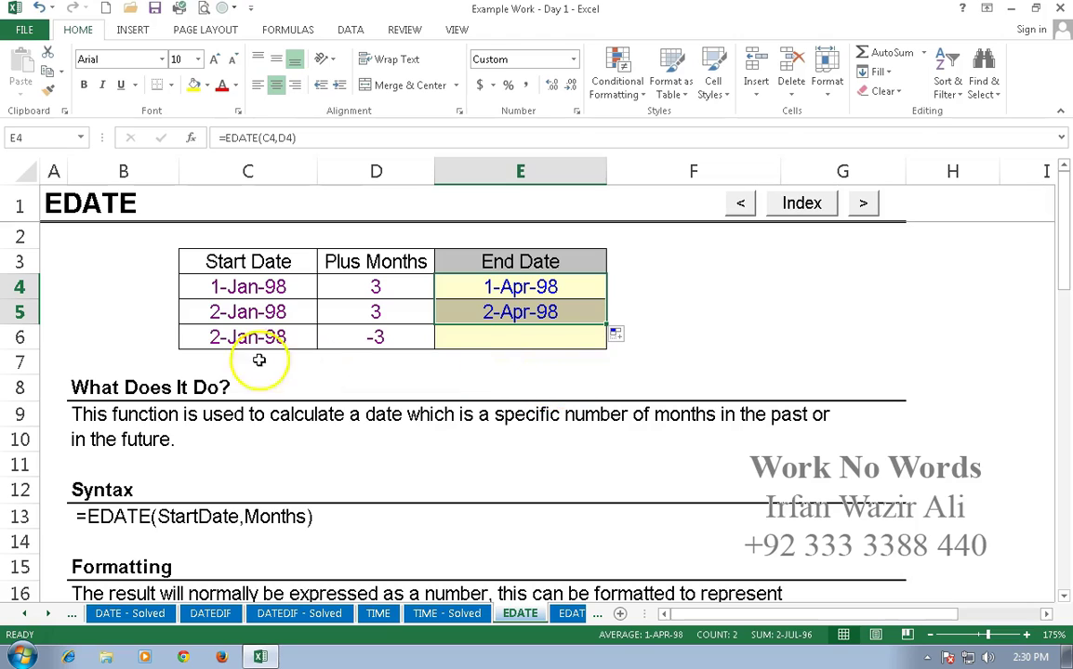
left_click(269, 312)
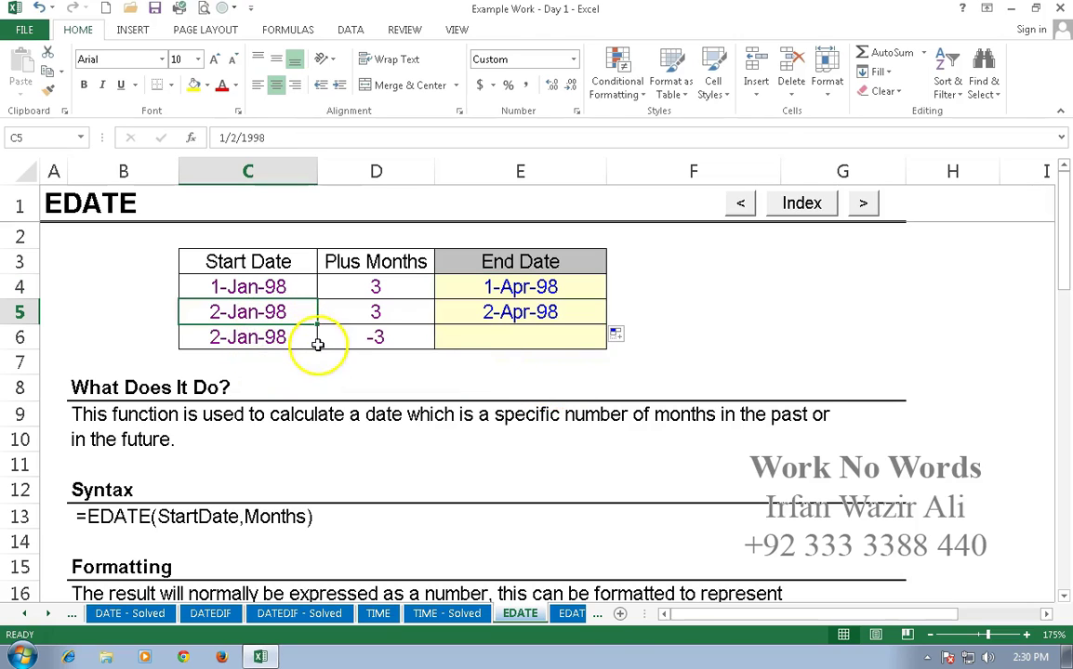
left_click(383, 316)
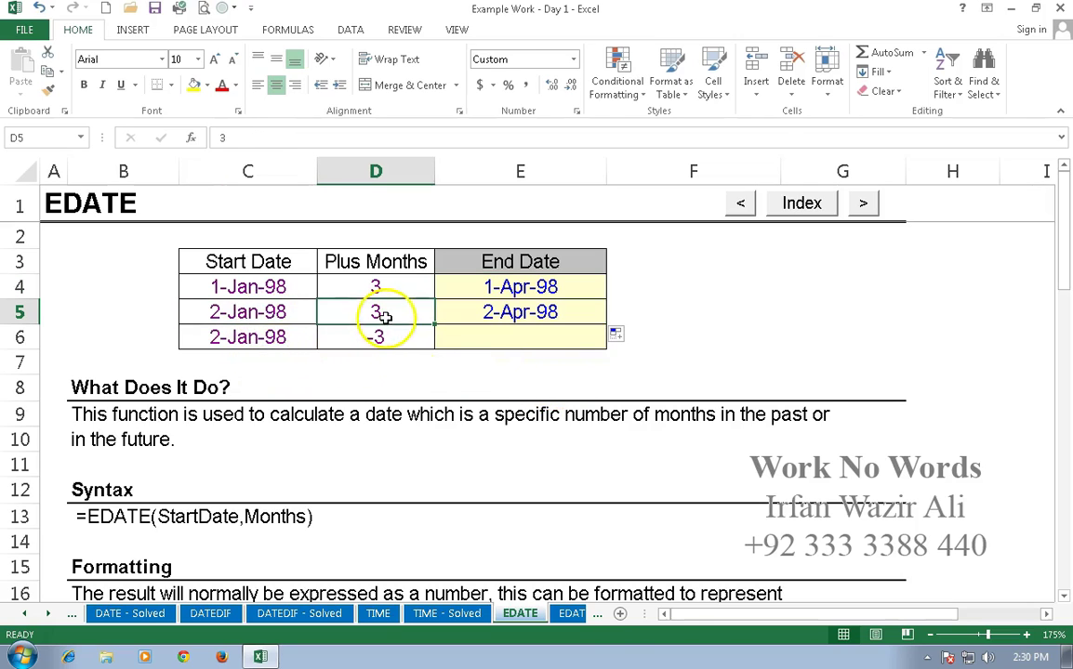
type("5")
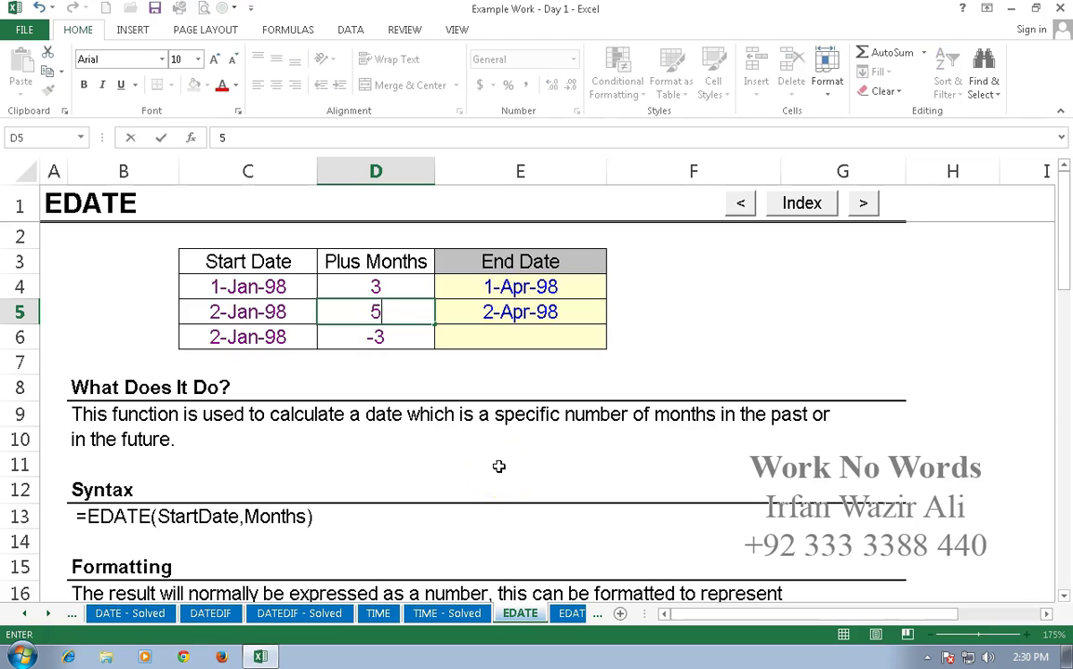
key("Return")
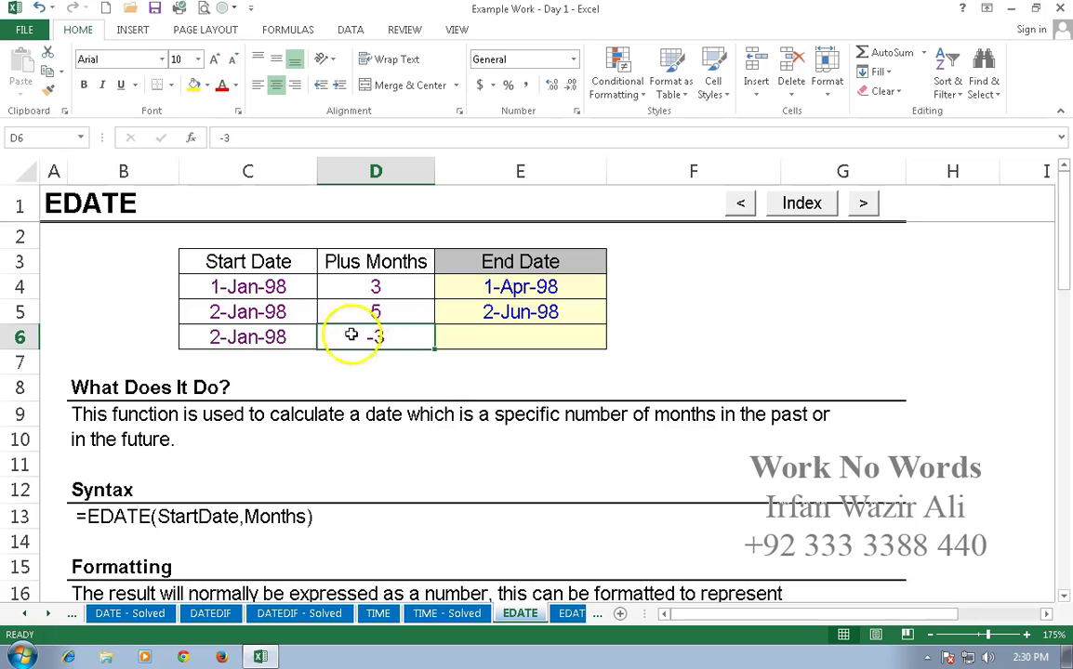
- Fill the End Date formula from E5 down to E6 for the row with negative months
left_click(566, 317)
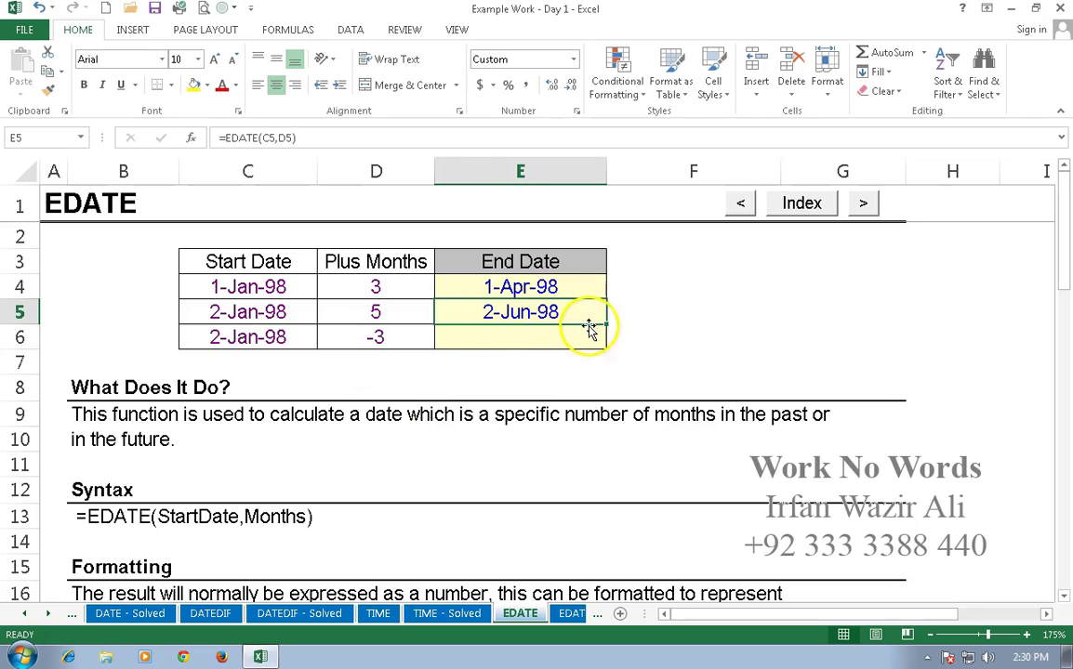
left_click_drag(605, 325, 606, 344)
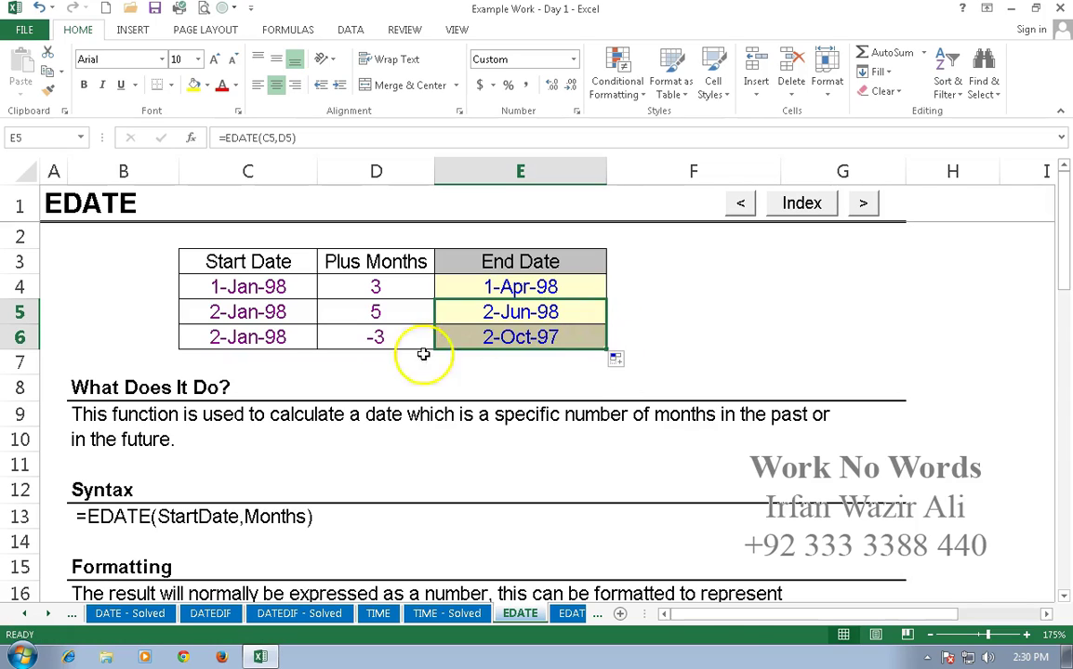
left_click(340, 362)
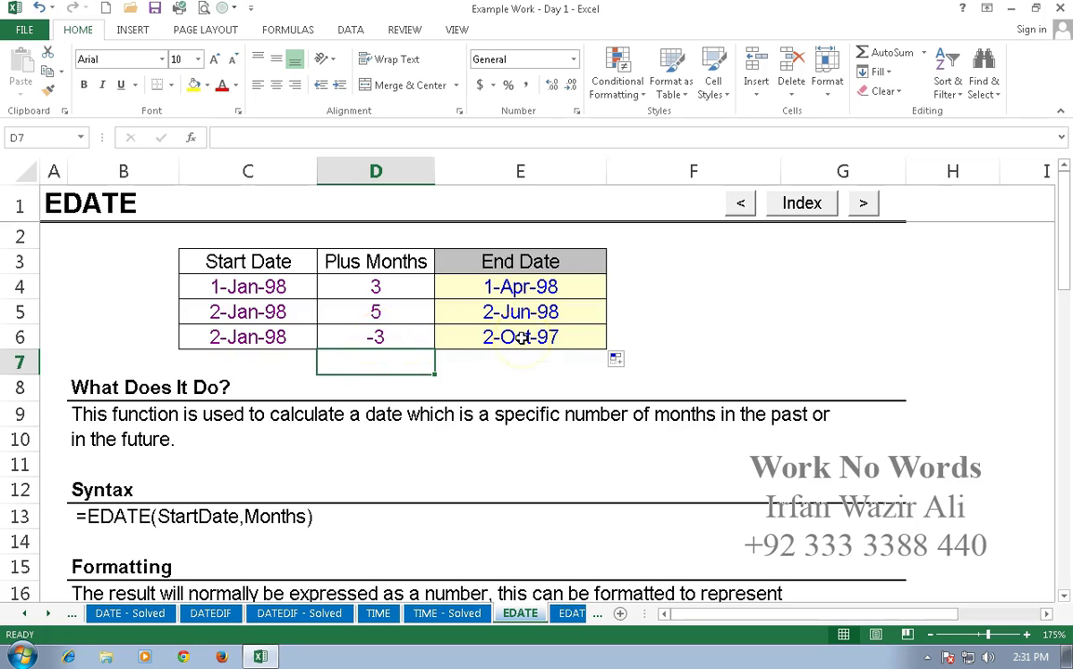
left_click(383, 312)
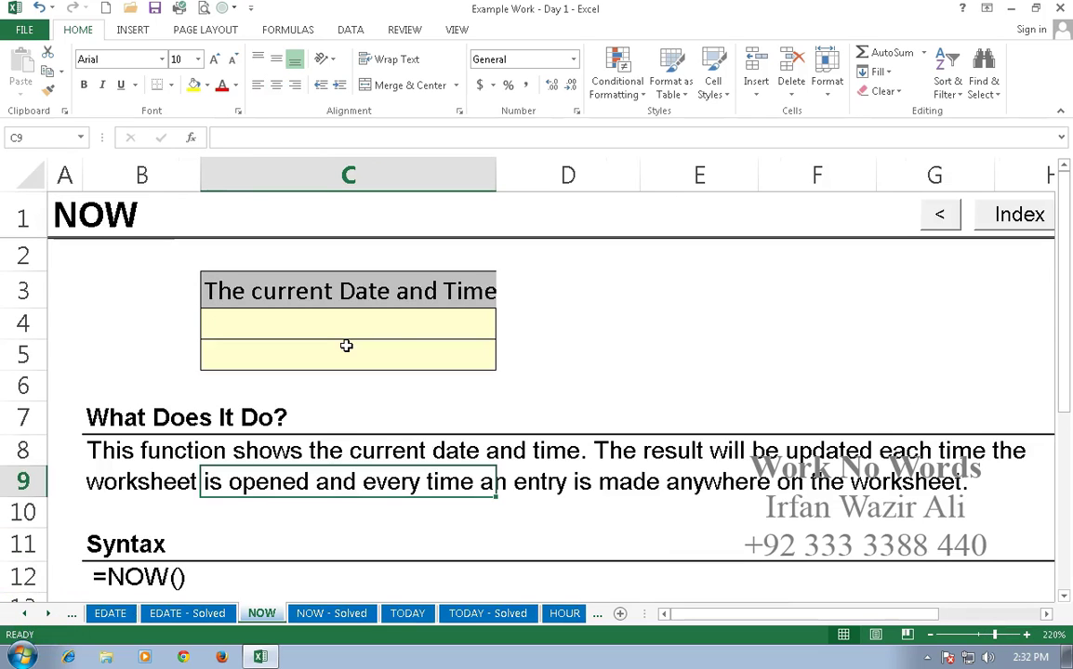
- Enter =NOW() in C4 of the NOW sheet, under the current date and time heading
left_click(339, 320)
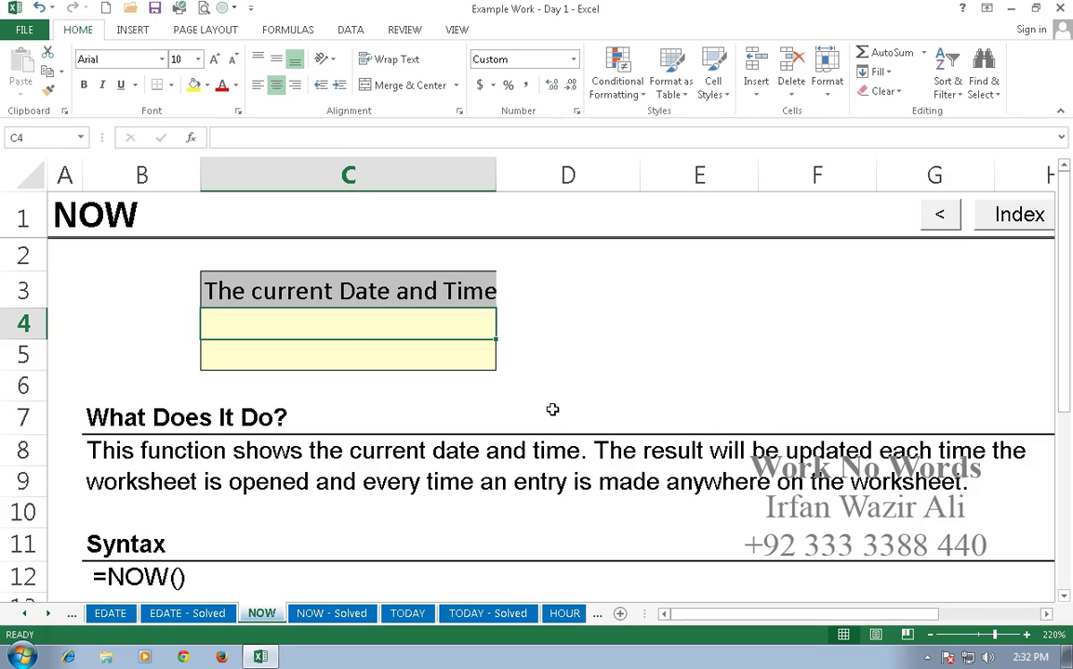
type("=now()")
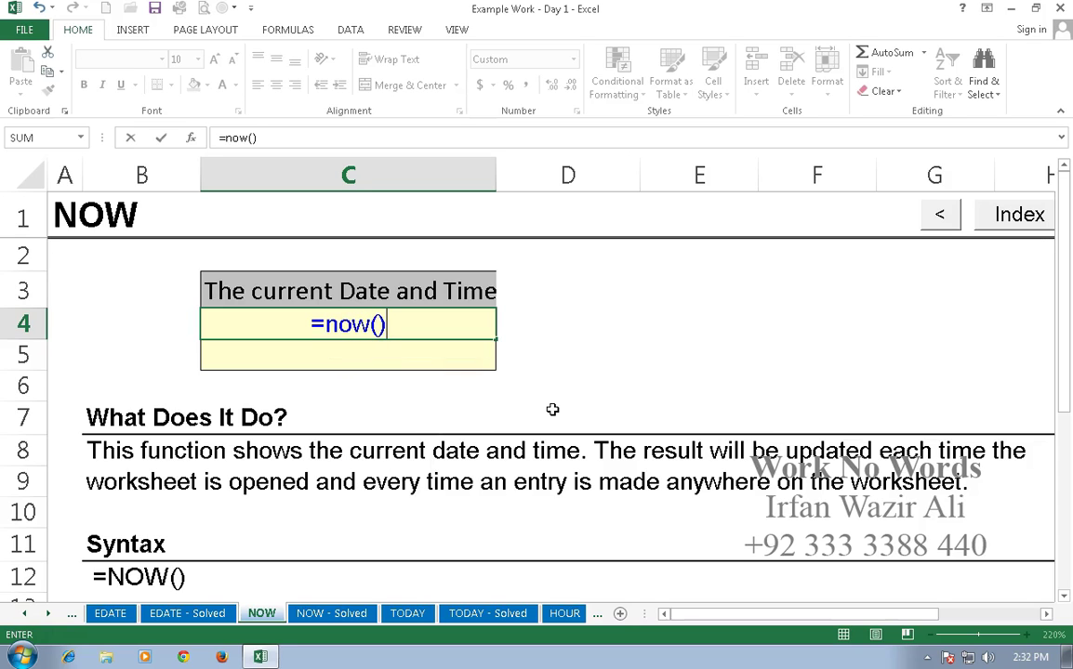
key("Return")
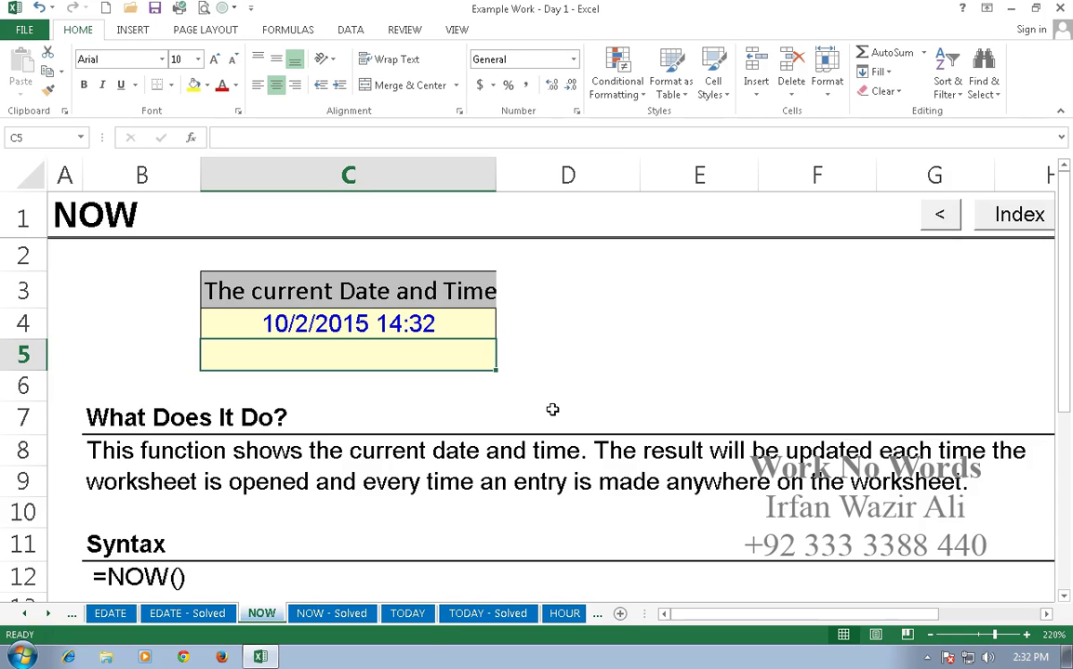
- Open the TODAY sheet and enter =TODAY() in C4 under Today Is
left_click(407, 614)
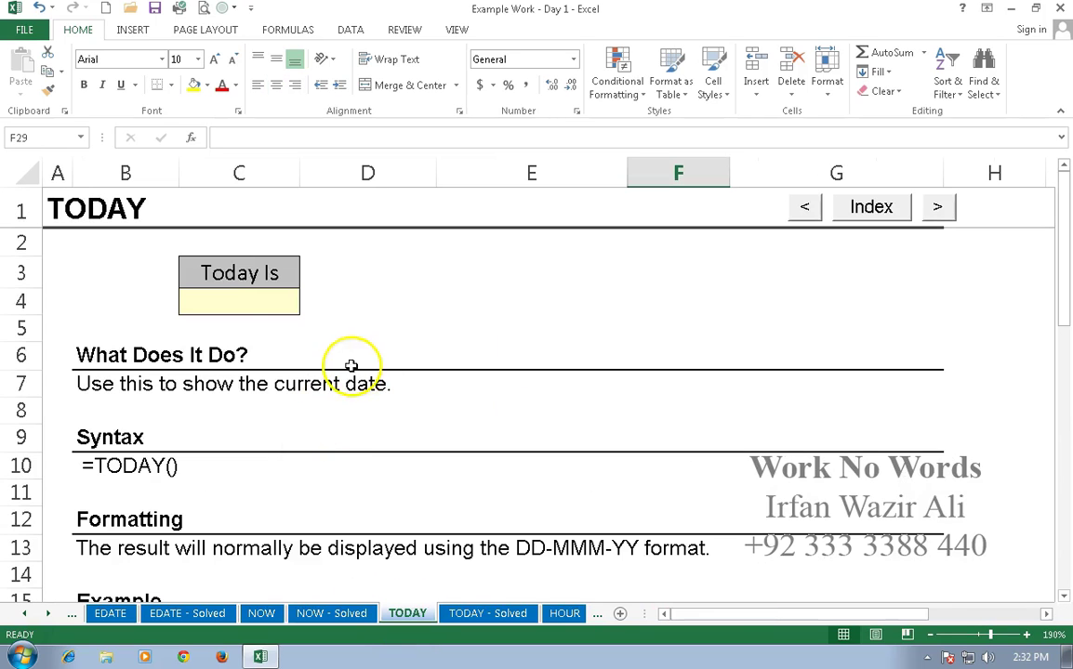
left_click(280, 305)
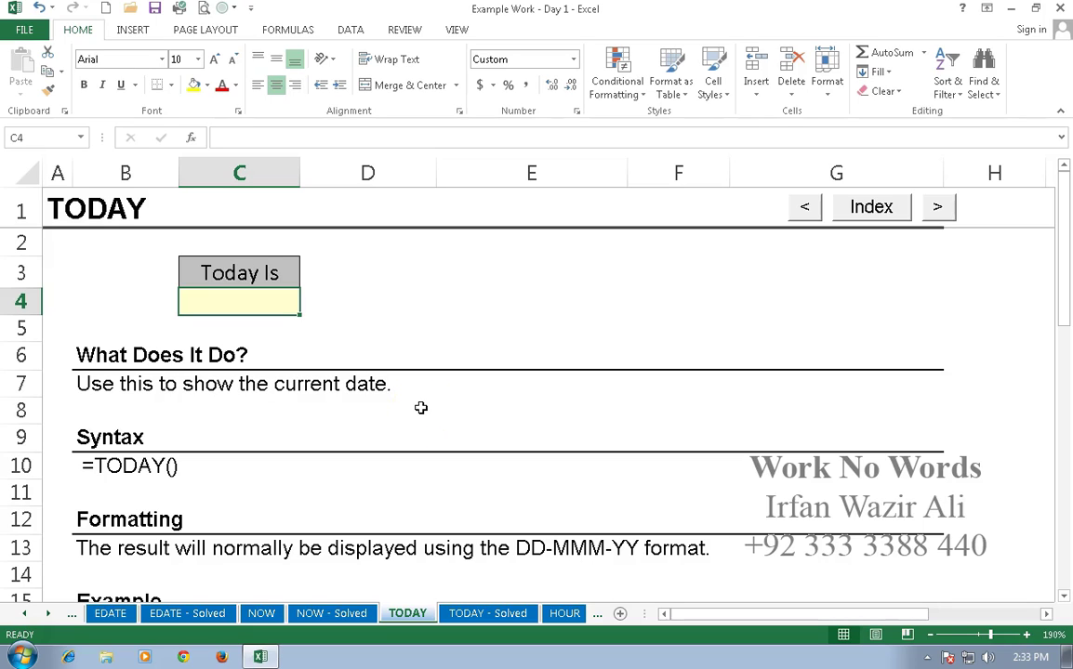
type("=")
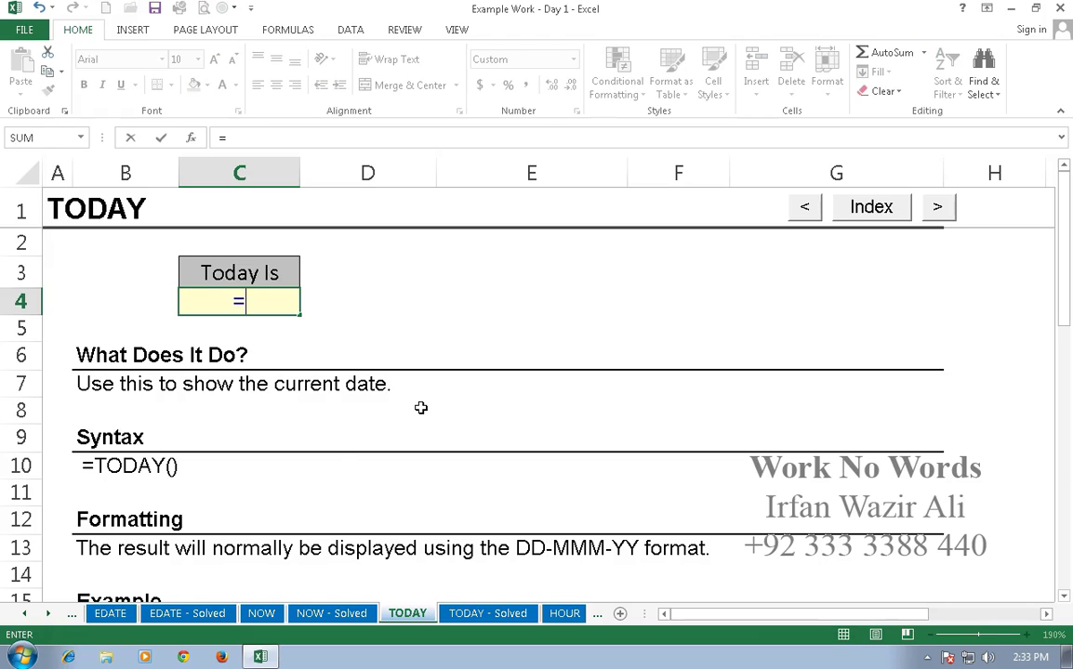
type("today")
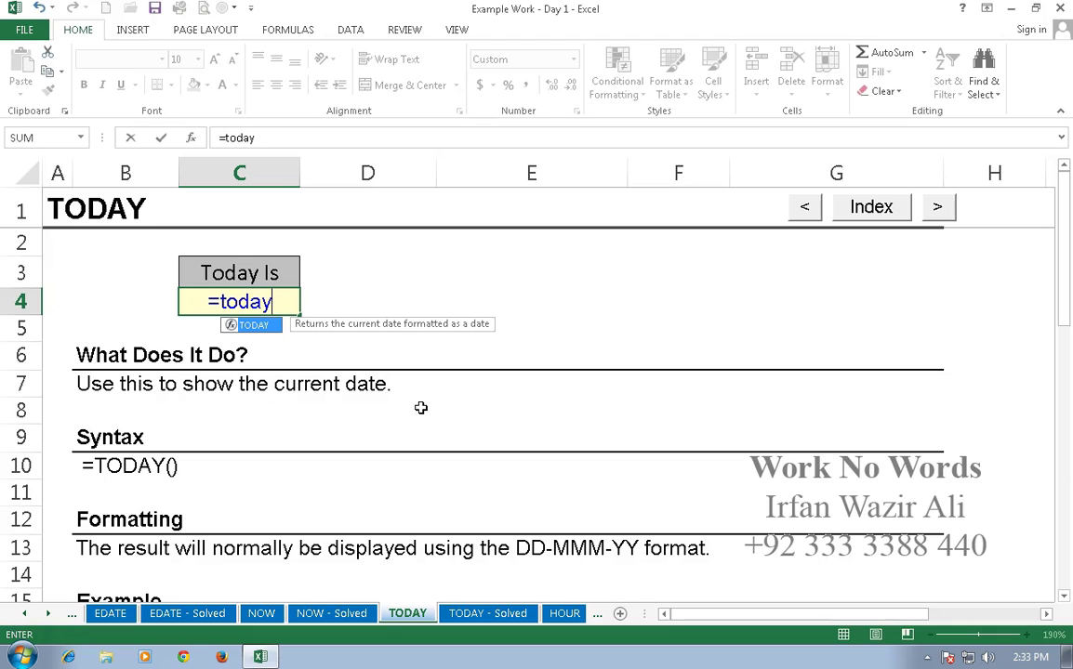
type("()")
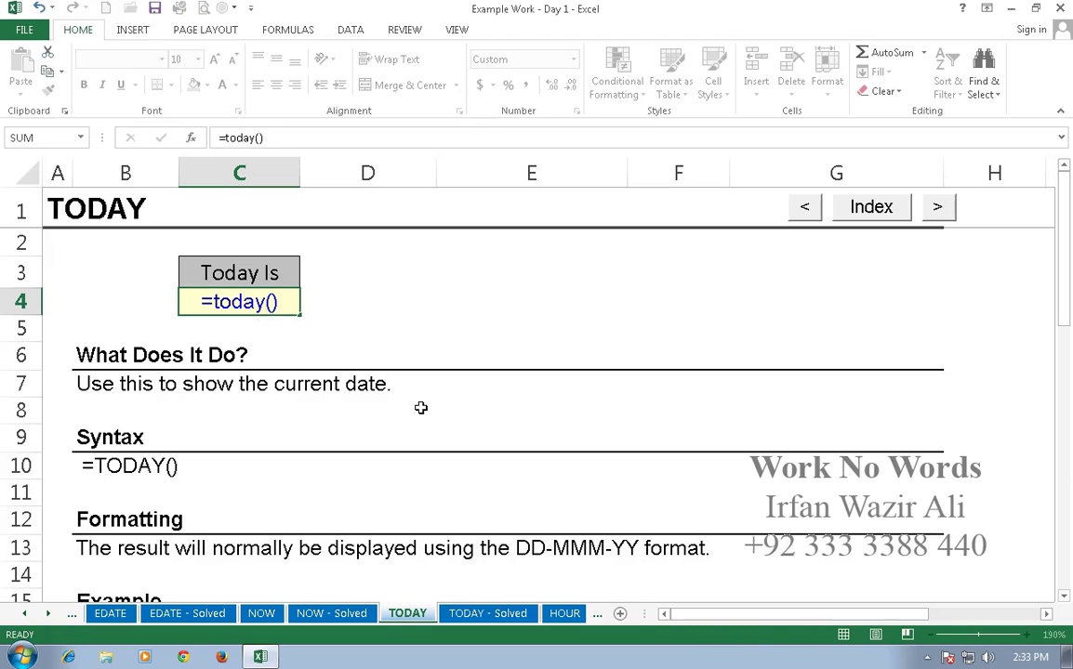
key("Return")
key("Up")
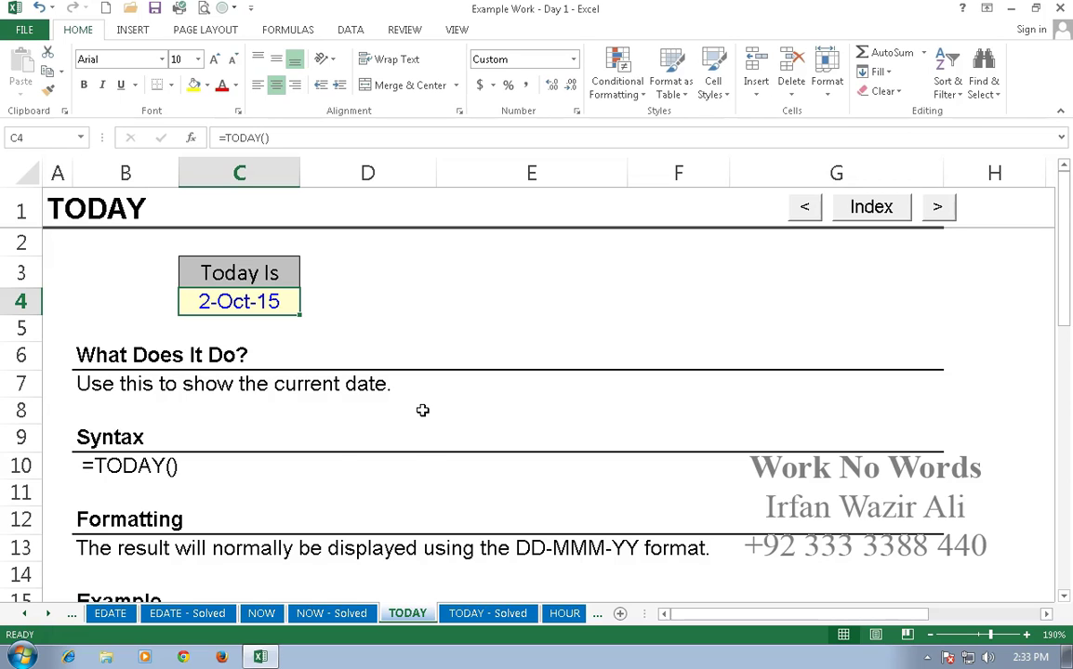
- Enter =TODAY()-C20 in D20 to calculate the days since 1-Jan-97
scroll(421, 408, "down", 4)
left_click(422, 410)
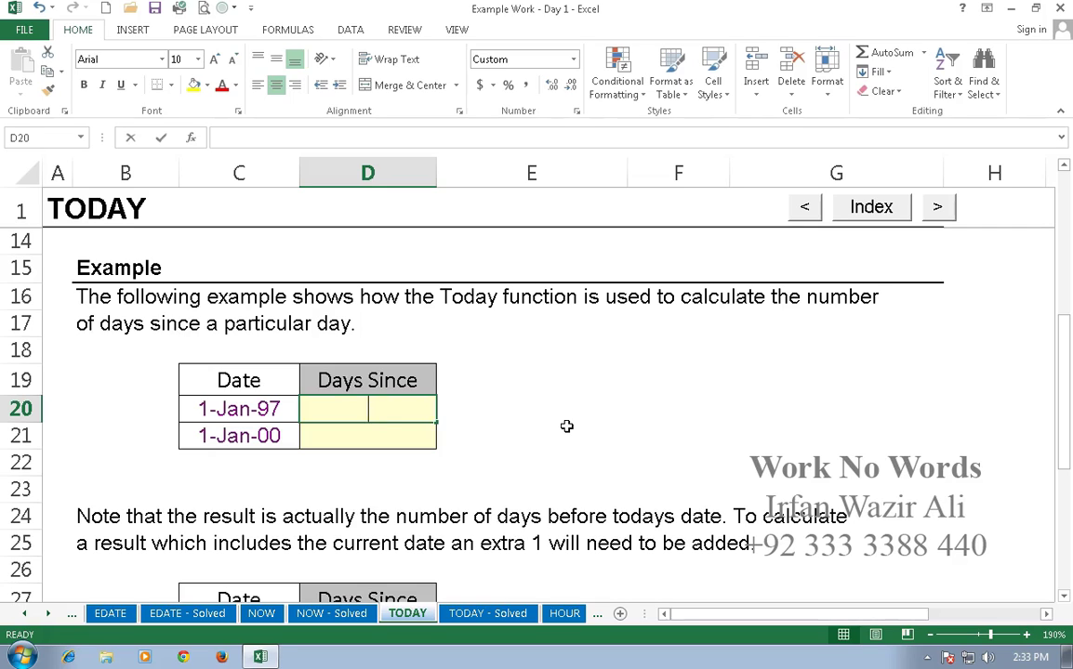
type("=today")
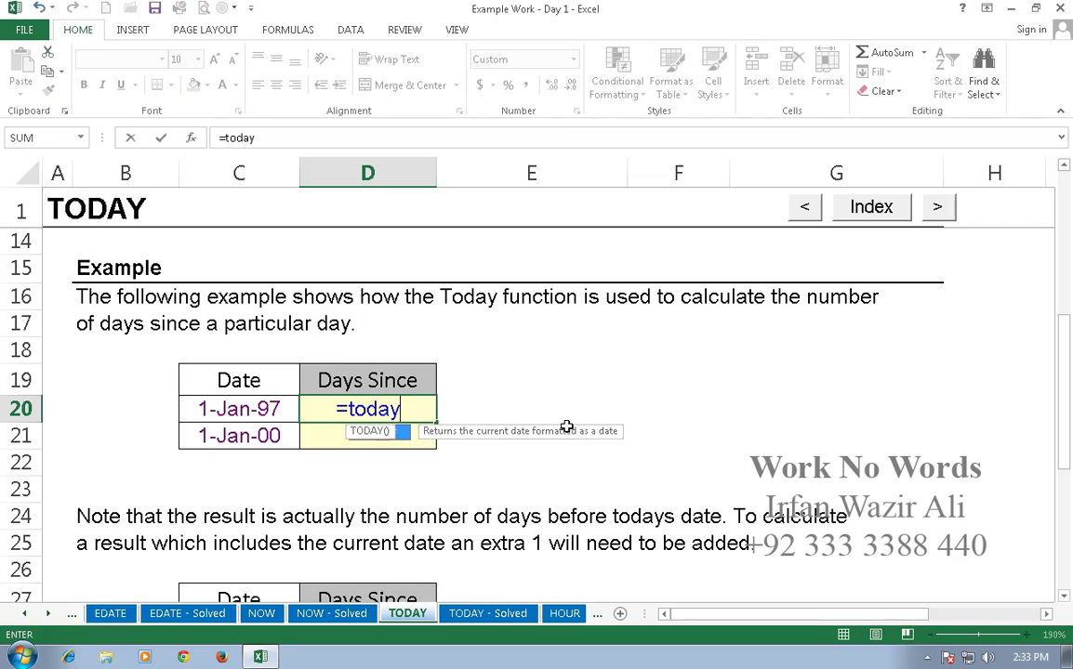
type("()")
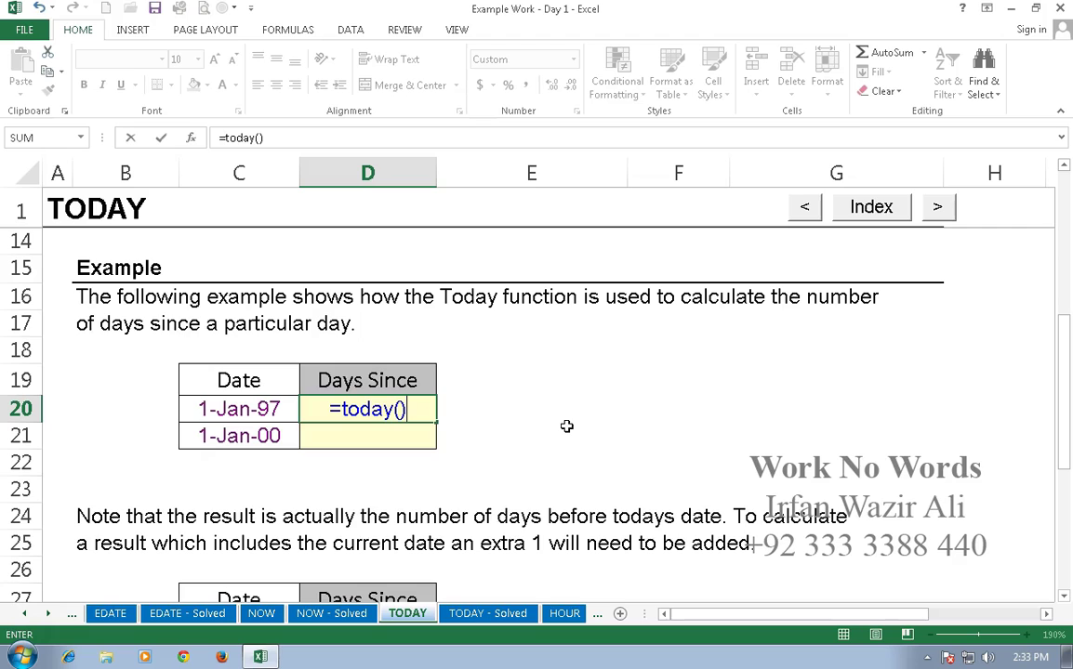
type("-")
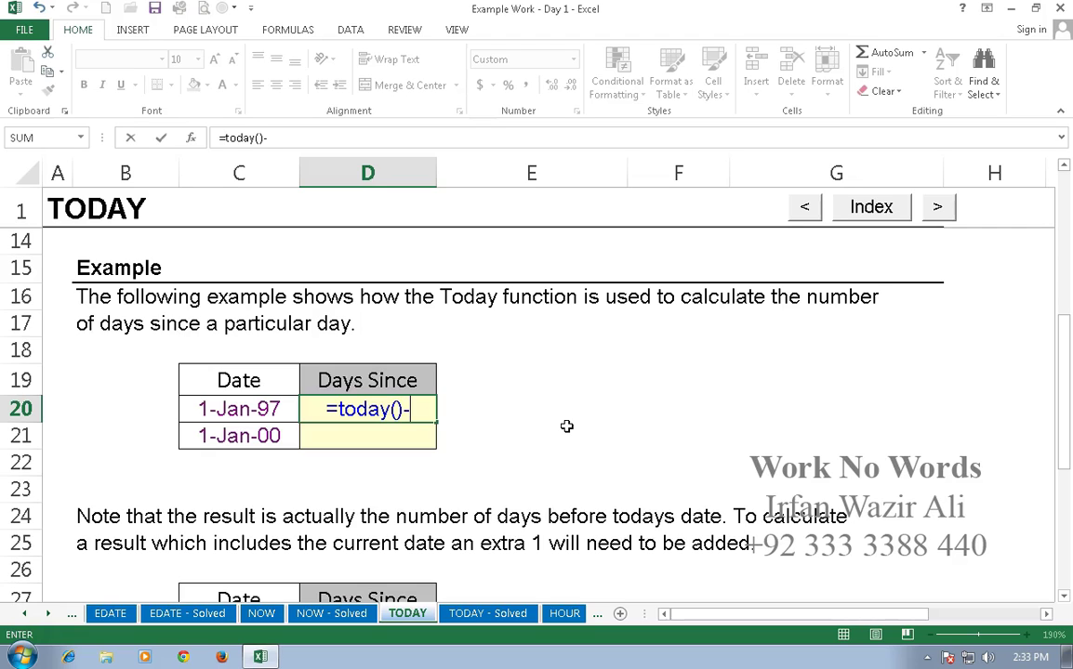
left_click(212, 409)
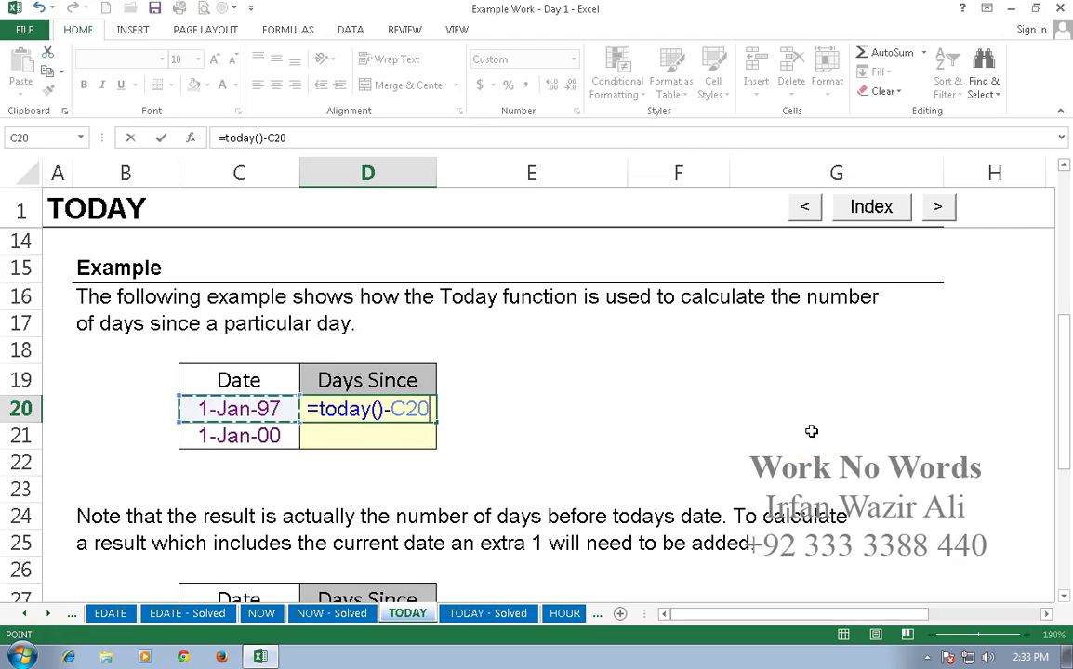
key("Return")
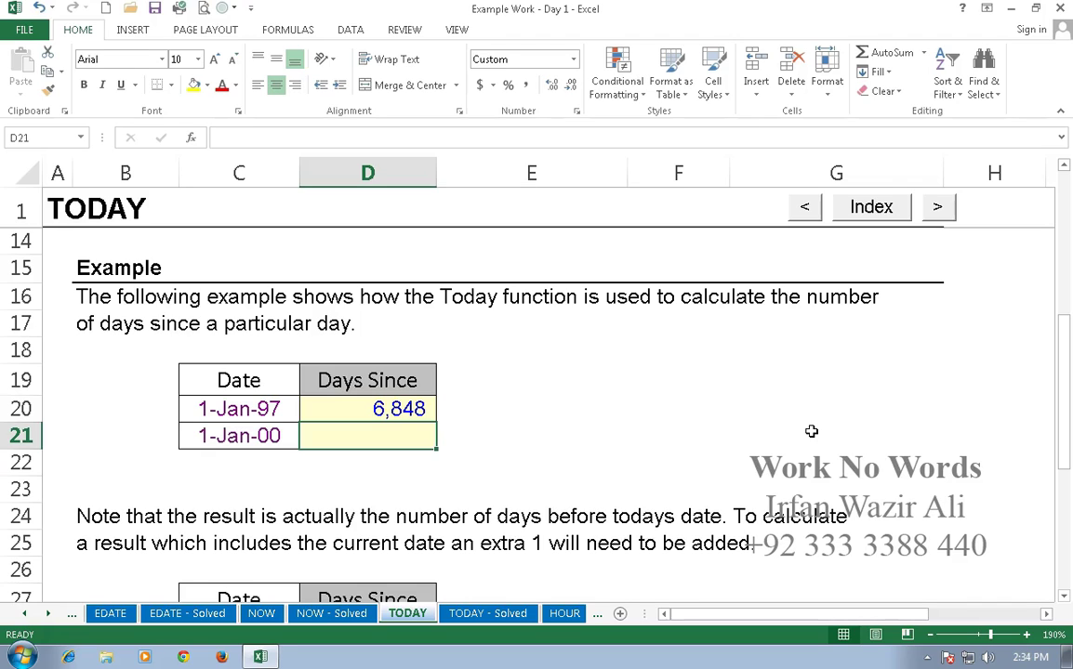
- Enter =TODAY()-C21 in D21 to calculate the days since 1-Jan-00
type("=today()")
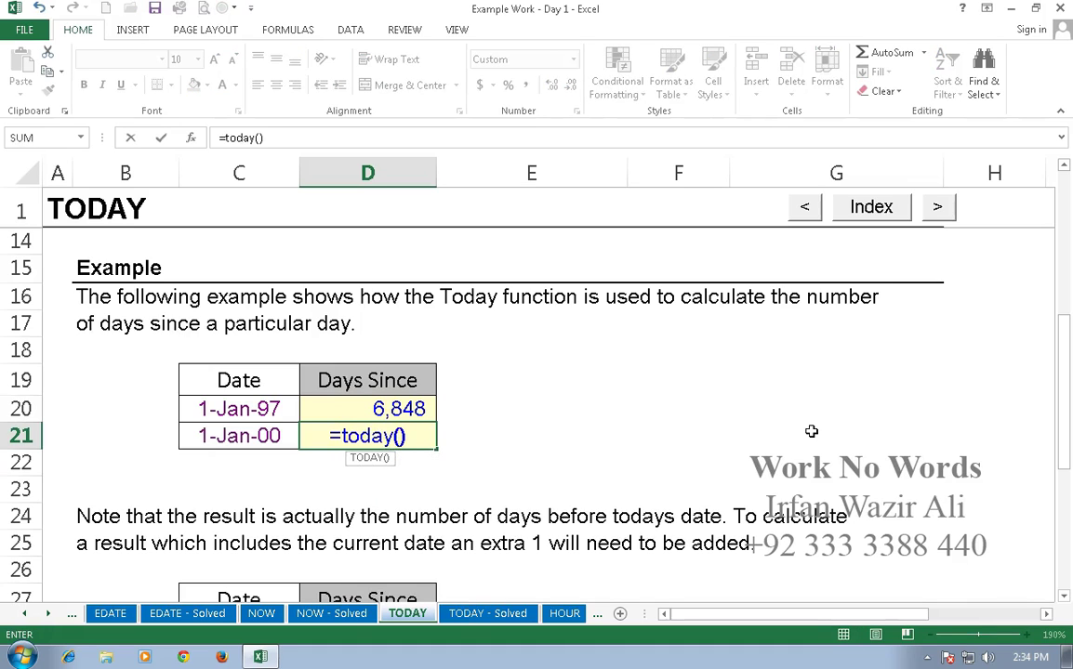
type("-")
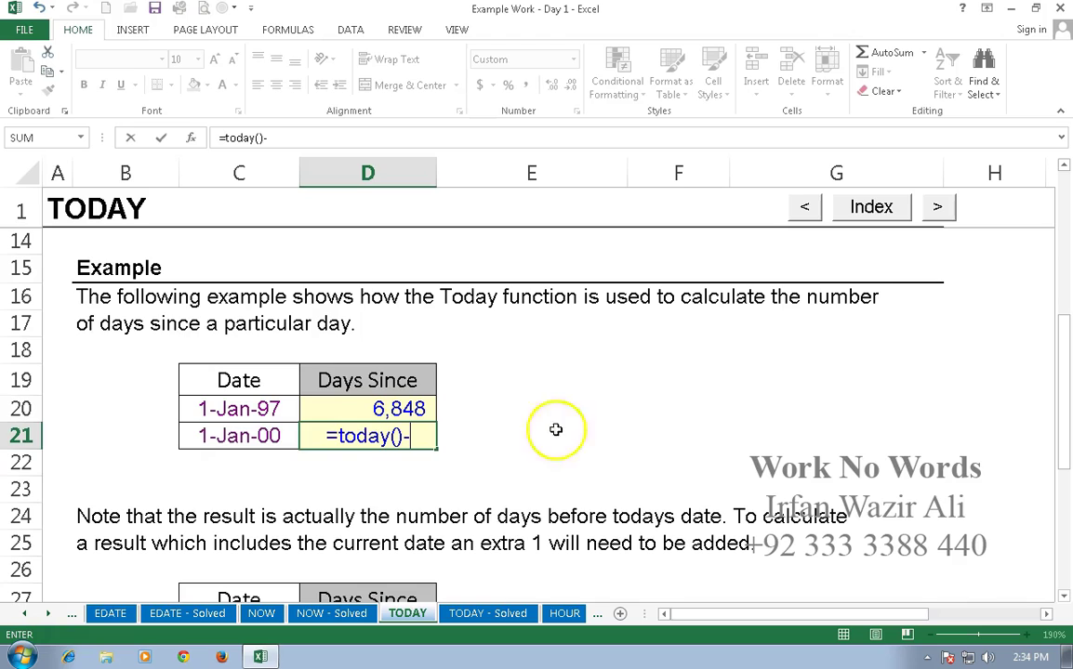
left_click(261, 433)
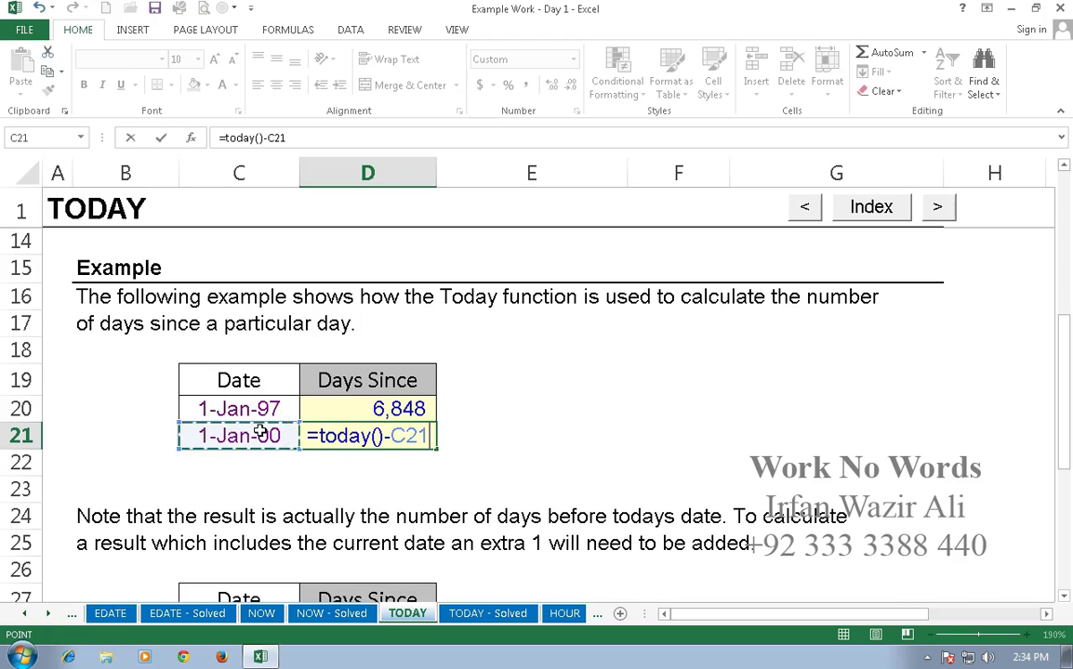
key("Return")
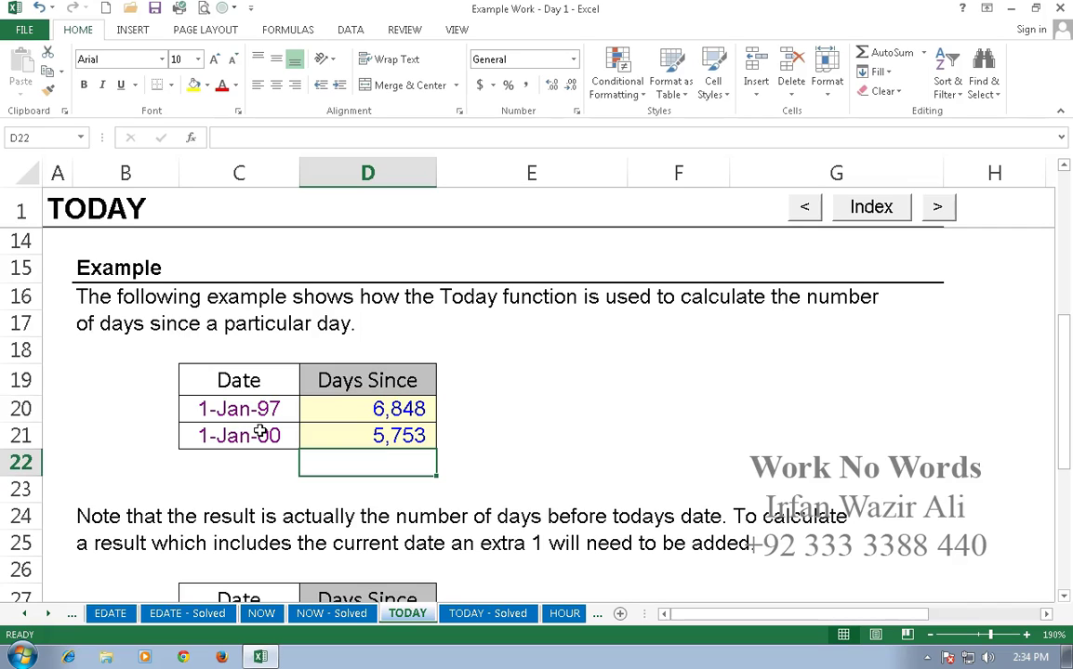
scroll(261, 433, "down", 2)
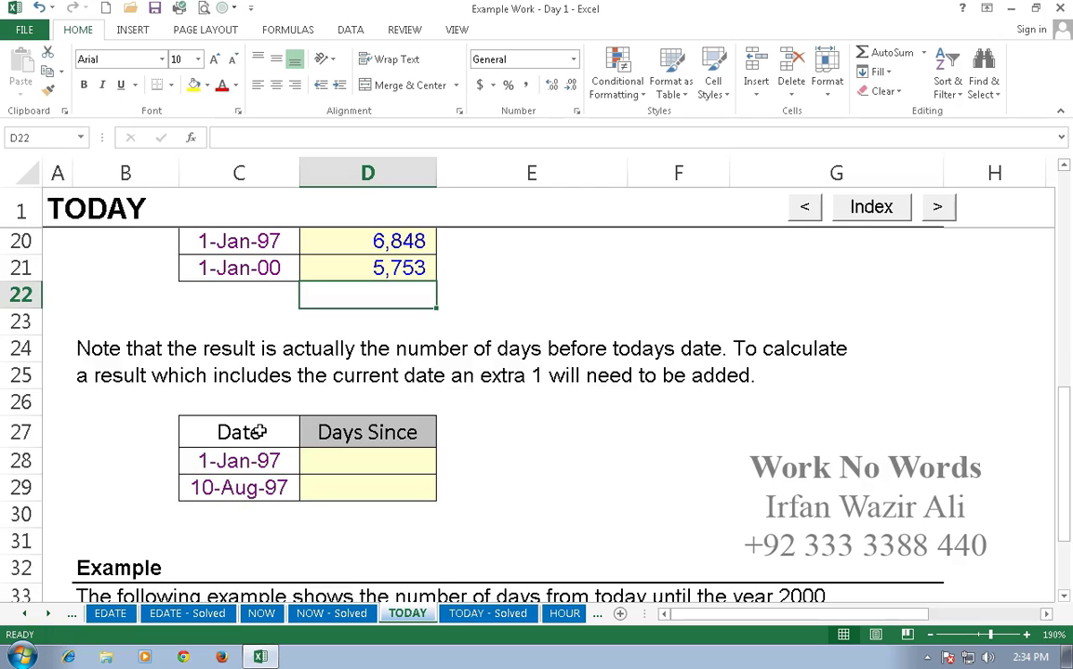
- Enter =TODAY()-C28+1 in D28 to calculate the days since 1-Jan-97 including the current date
scroll(262, 433, "down", 1)
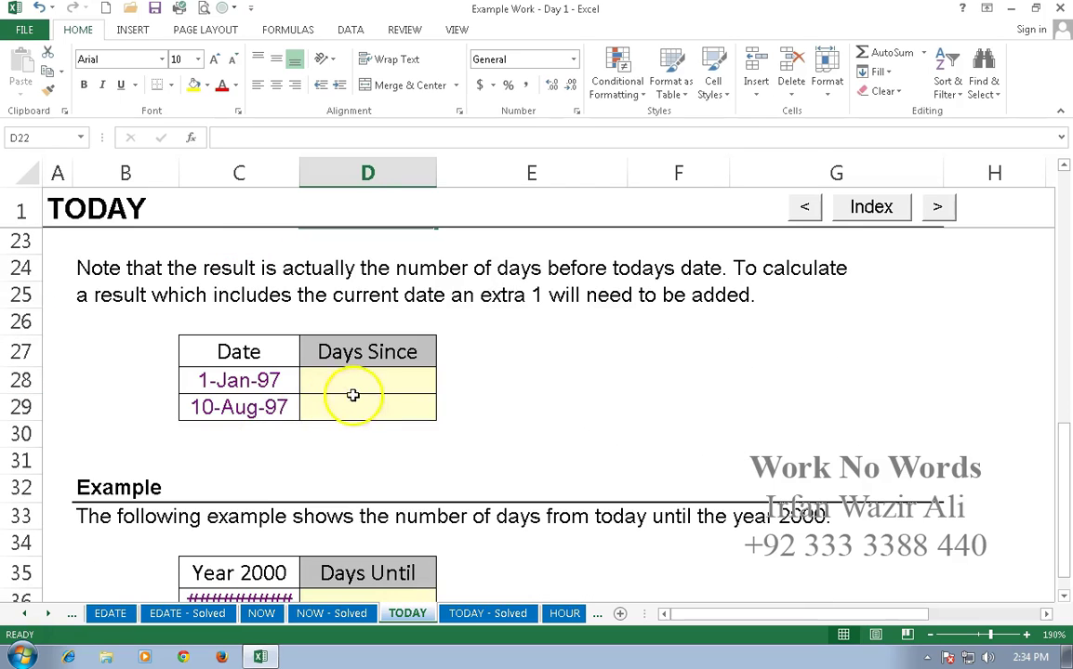
left_click(393, 381)
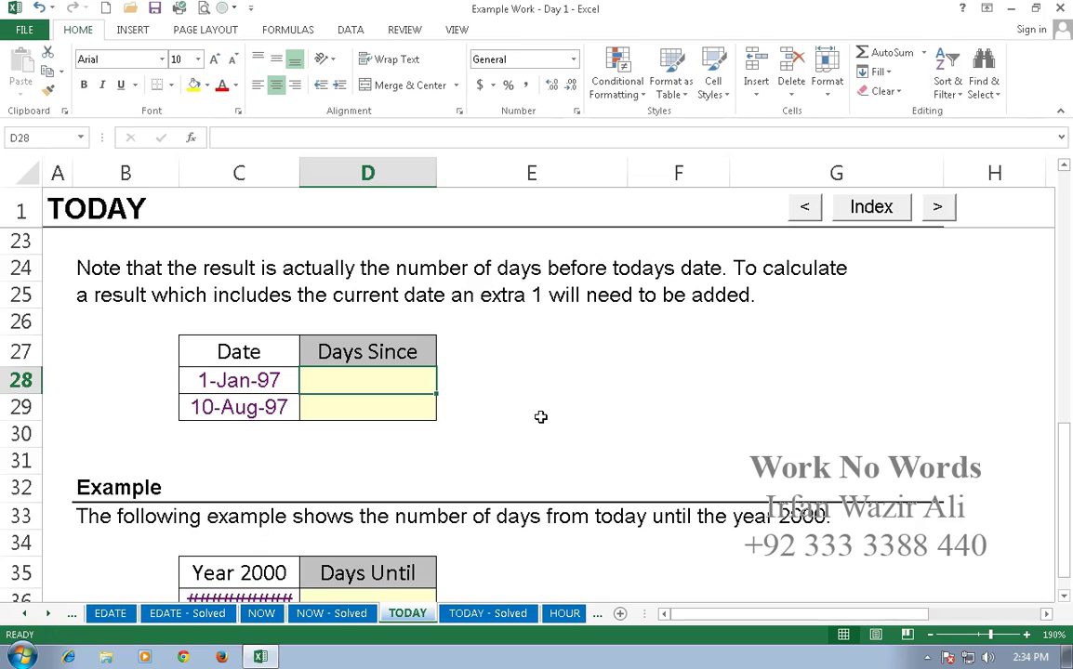
scroll(540, 417, "up", 1)
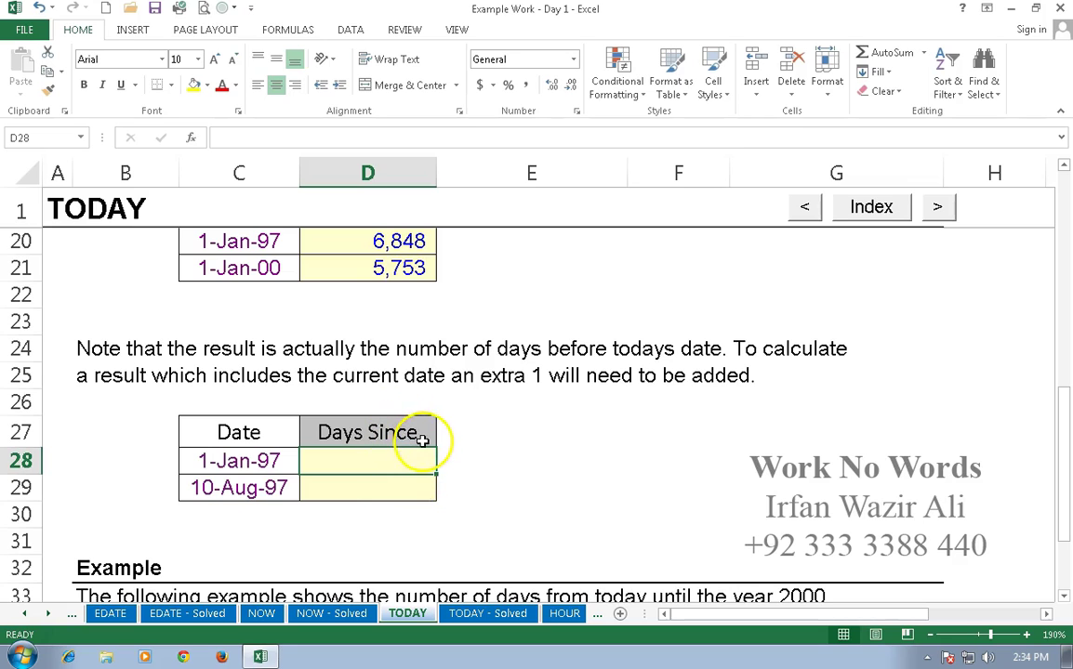
type("=")
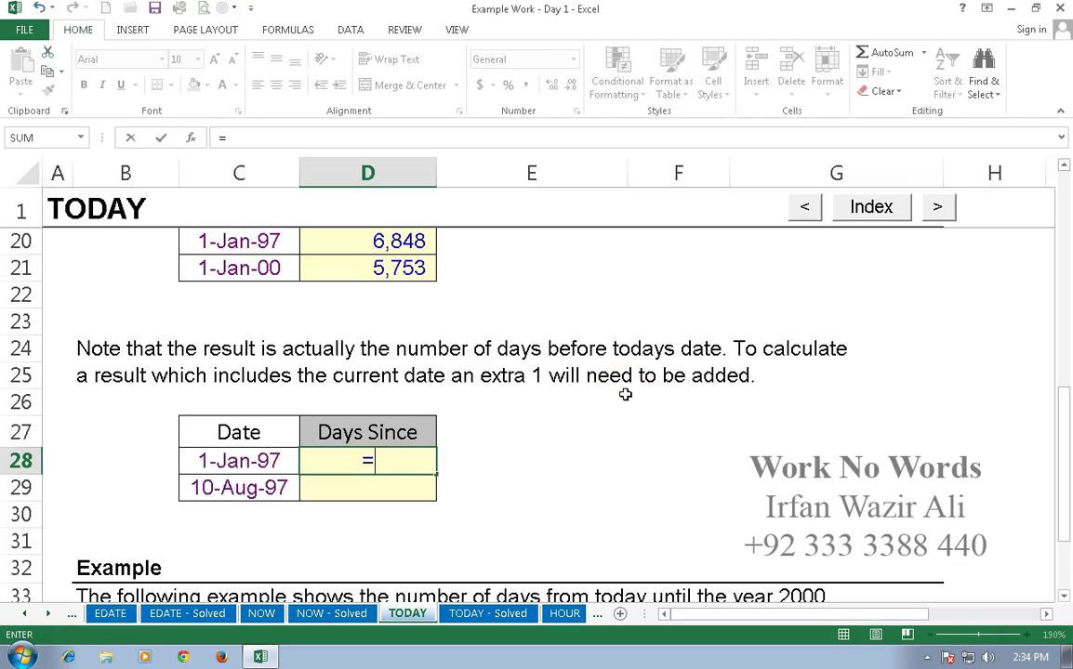
type("today")
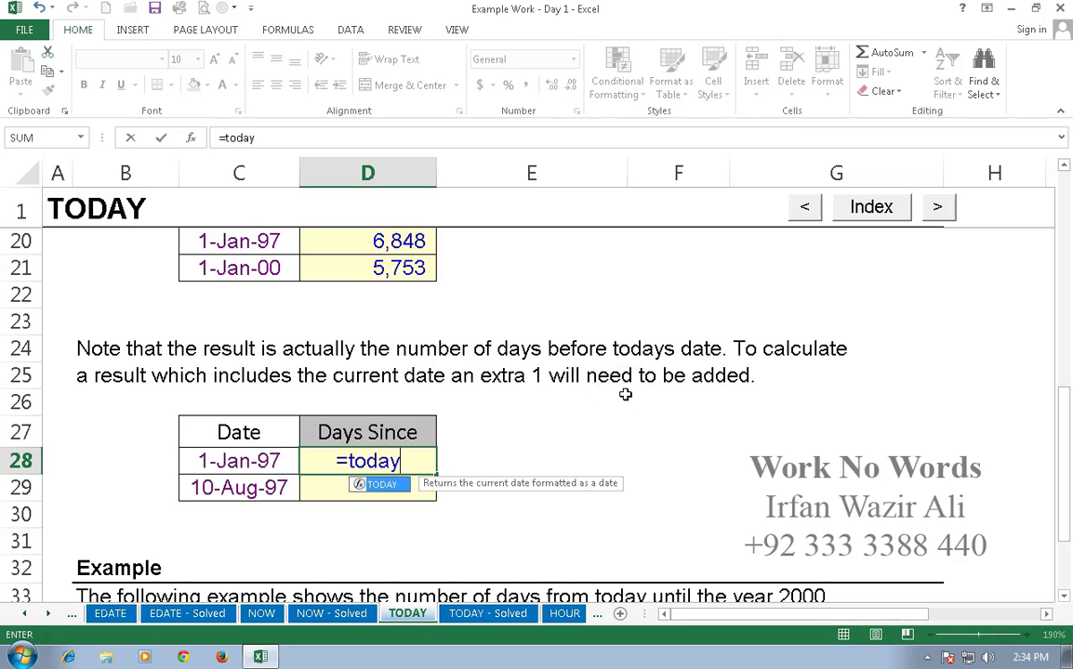
type("()-")
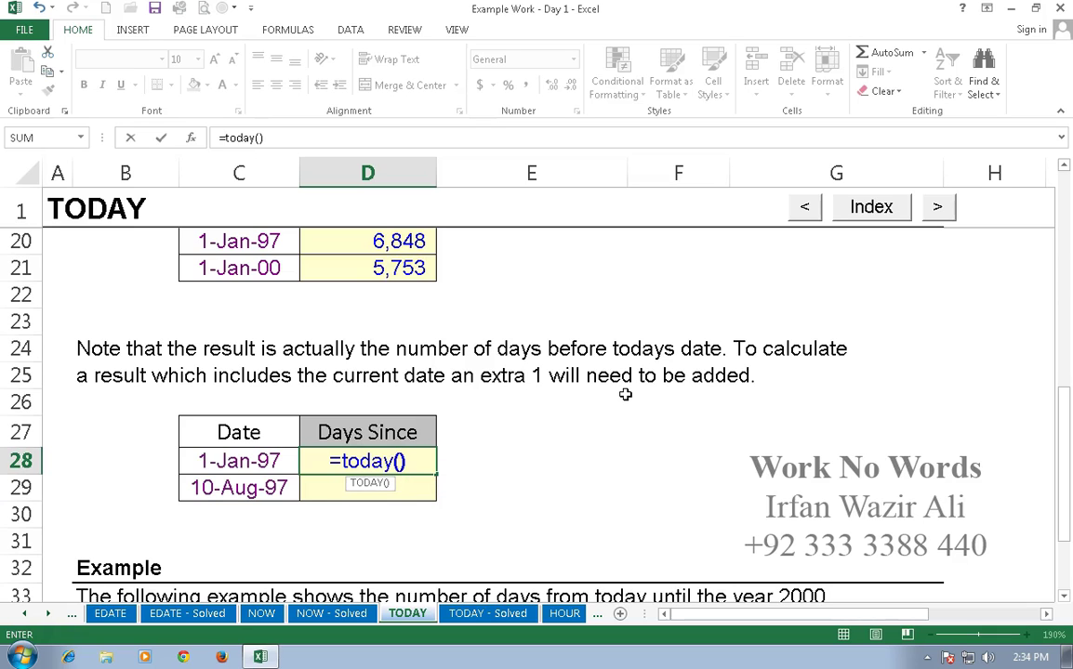
left_click(226, 458)
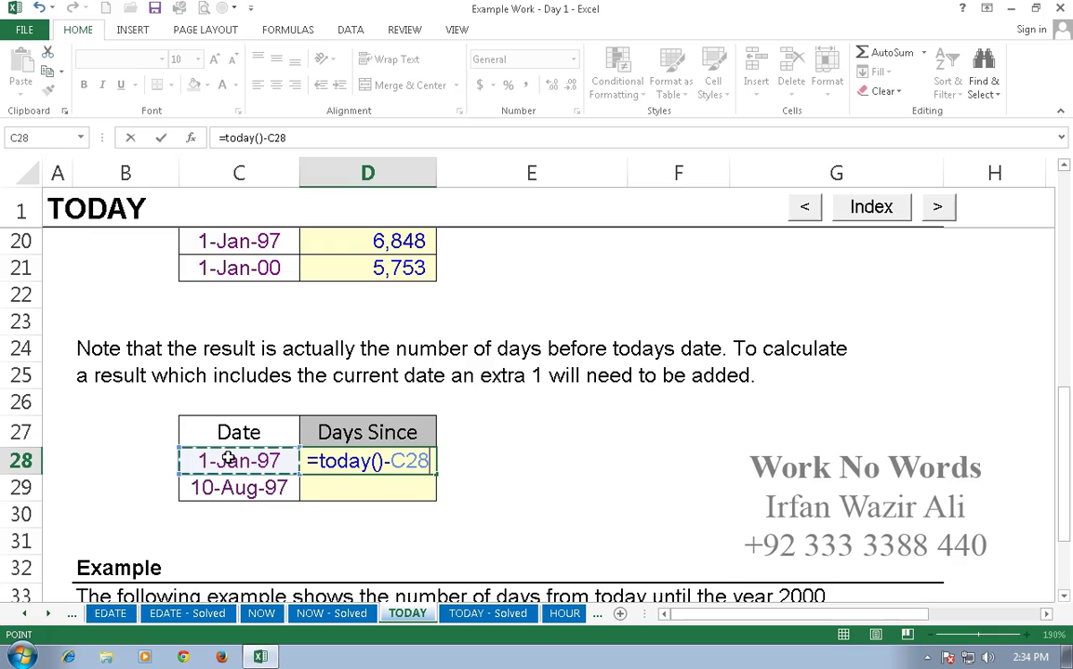
type("+1")
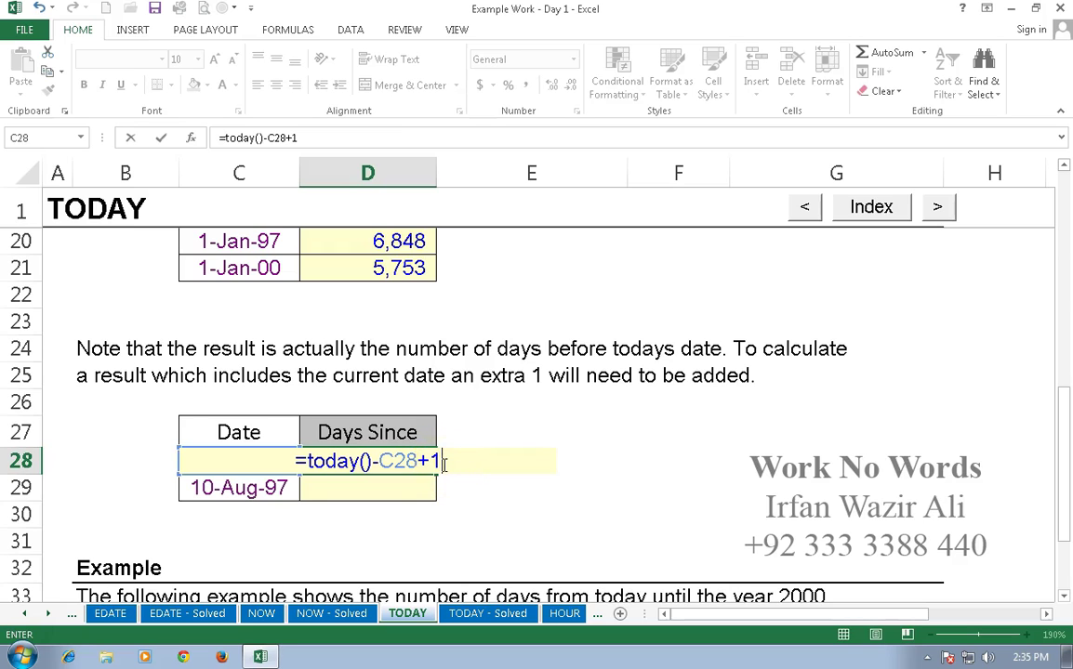
key("Return")
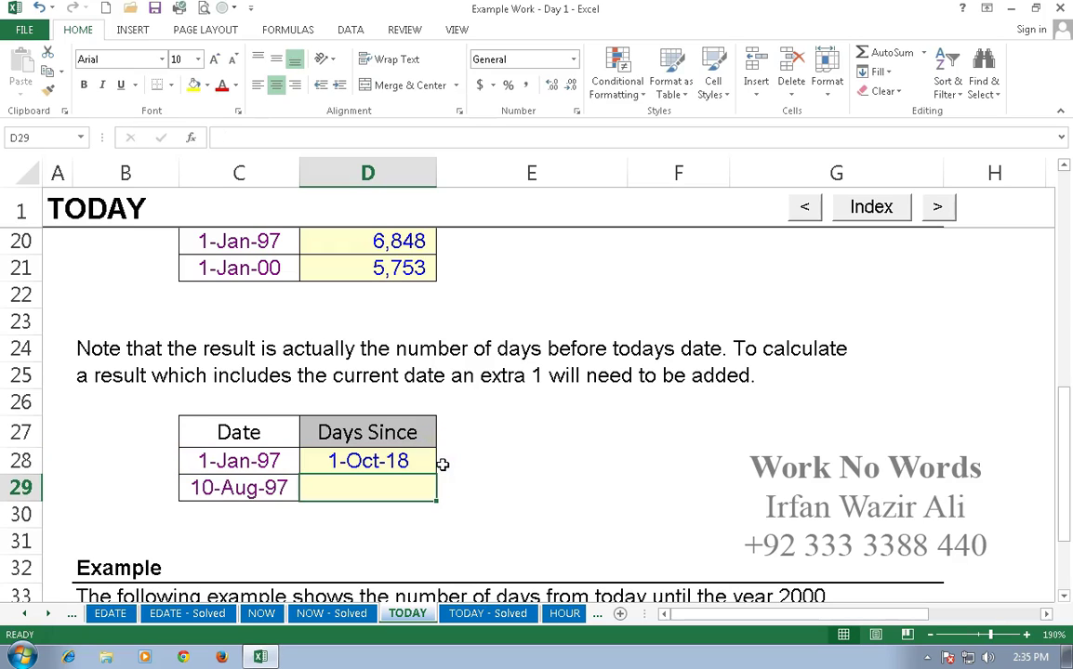
- Set the number format of D28 to General and fill its formula down to D29 for 10-Aug-97
left_click(420, 461)
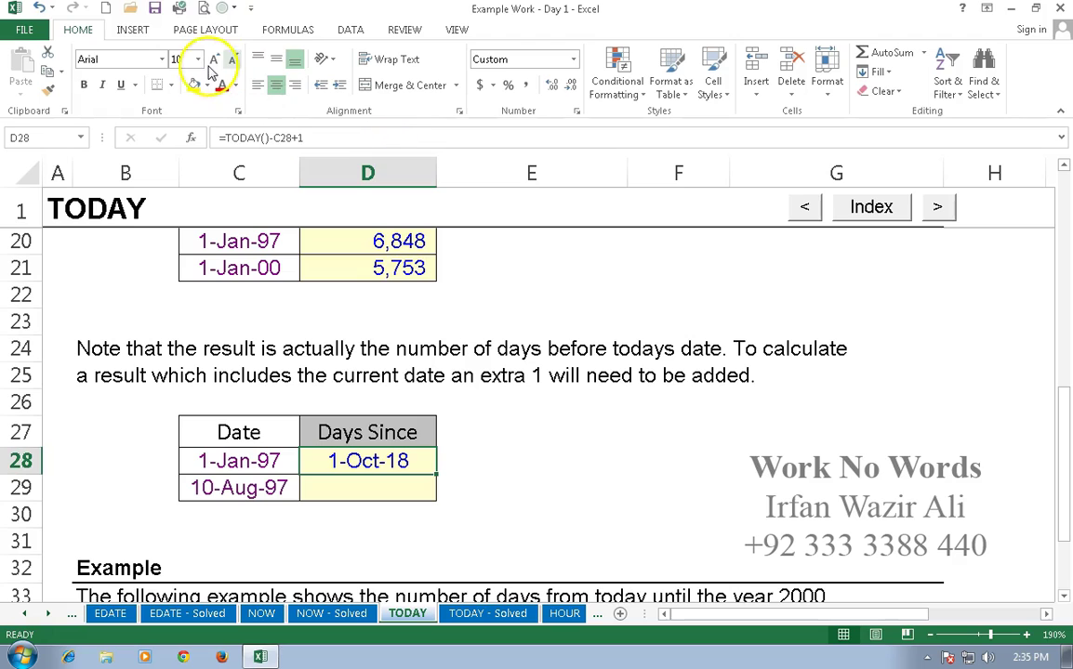
left_click(574, 59)
left_click(569, 91)
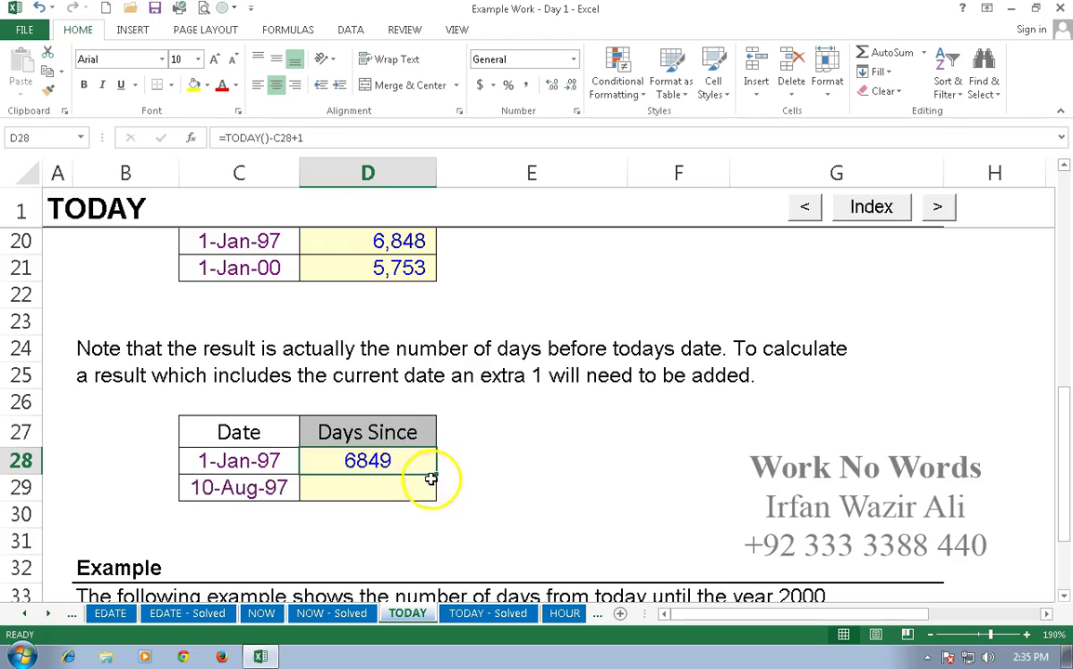
left_click_drag(438, 472, 446, 497)
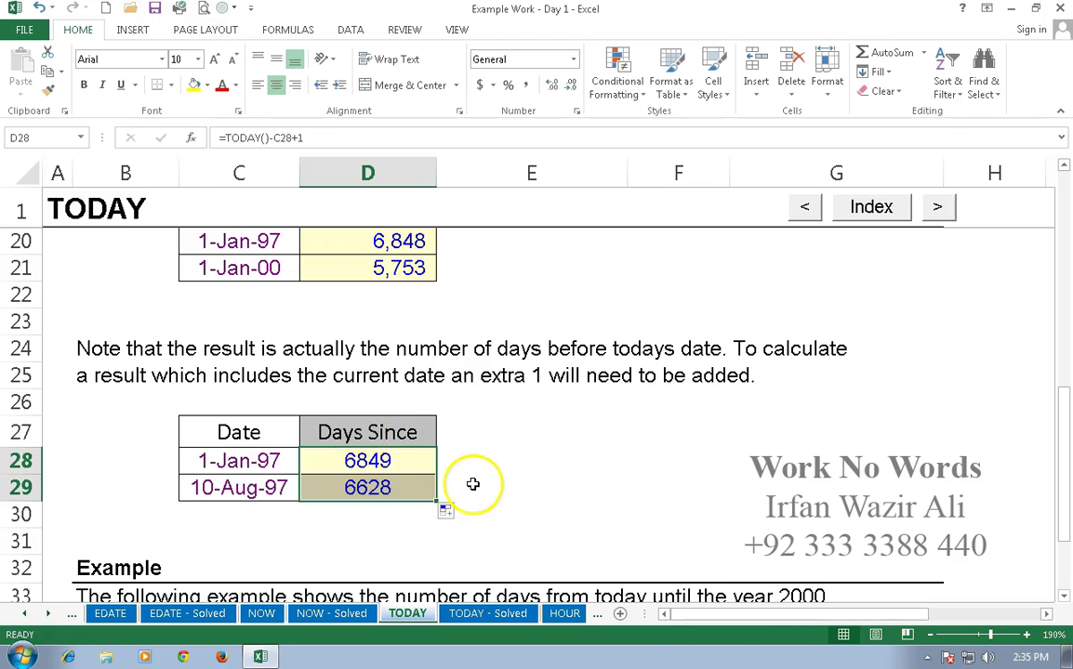
left_click(472, 484)
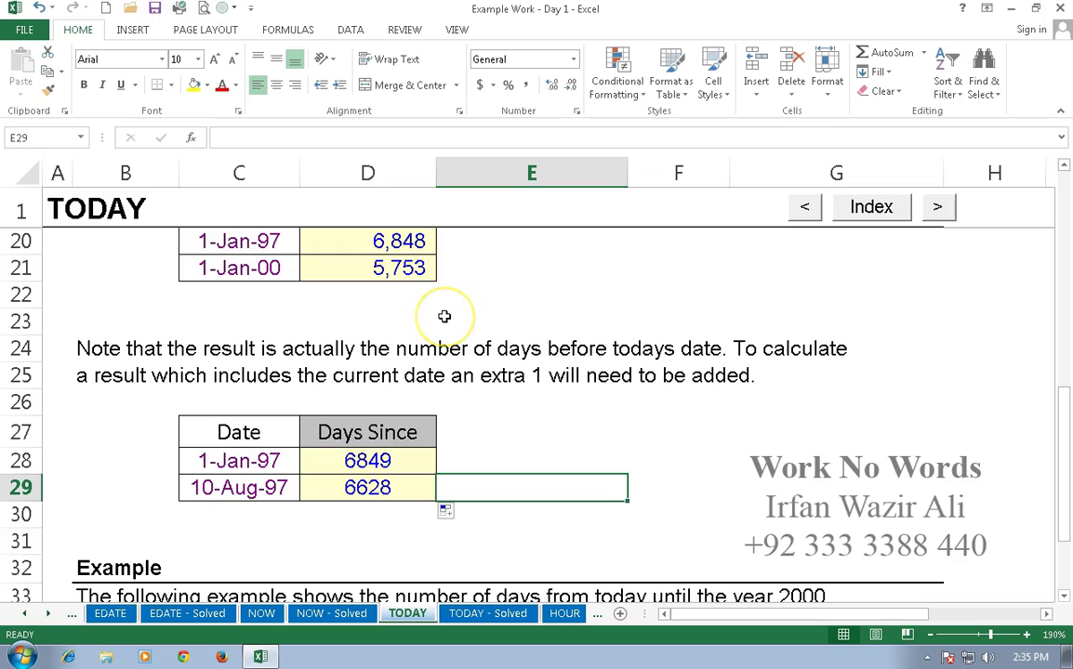